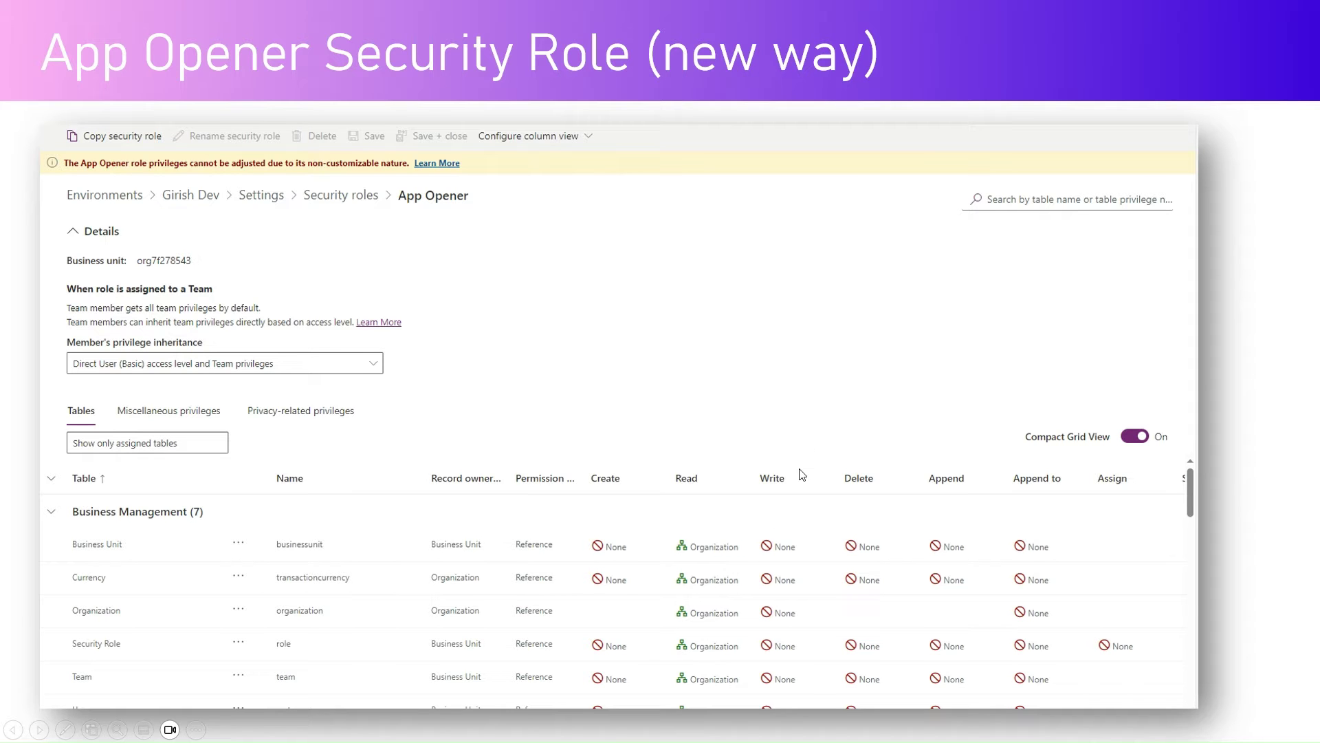
Step: Present the App Opener slides through to the min prv apps use role slide, end the show and switch to the browser
key("Right")
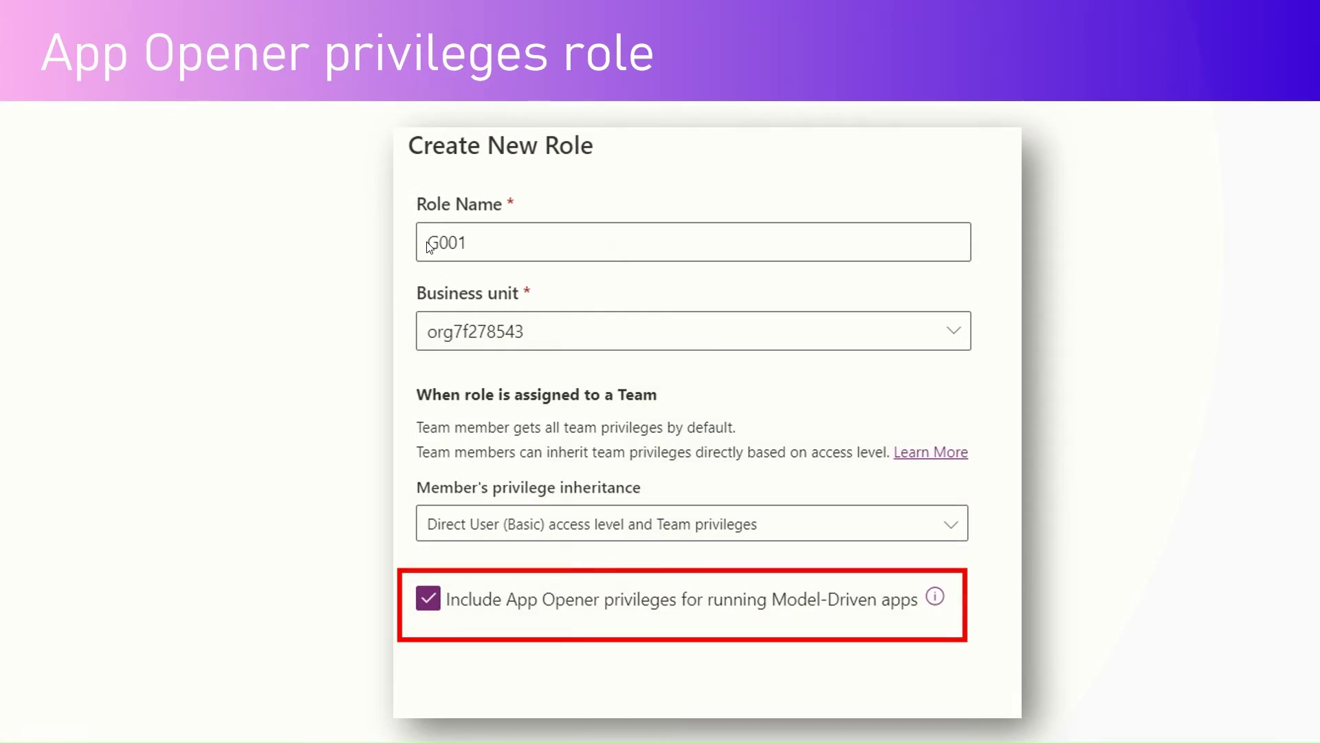
key("Right")
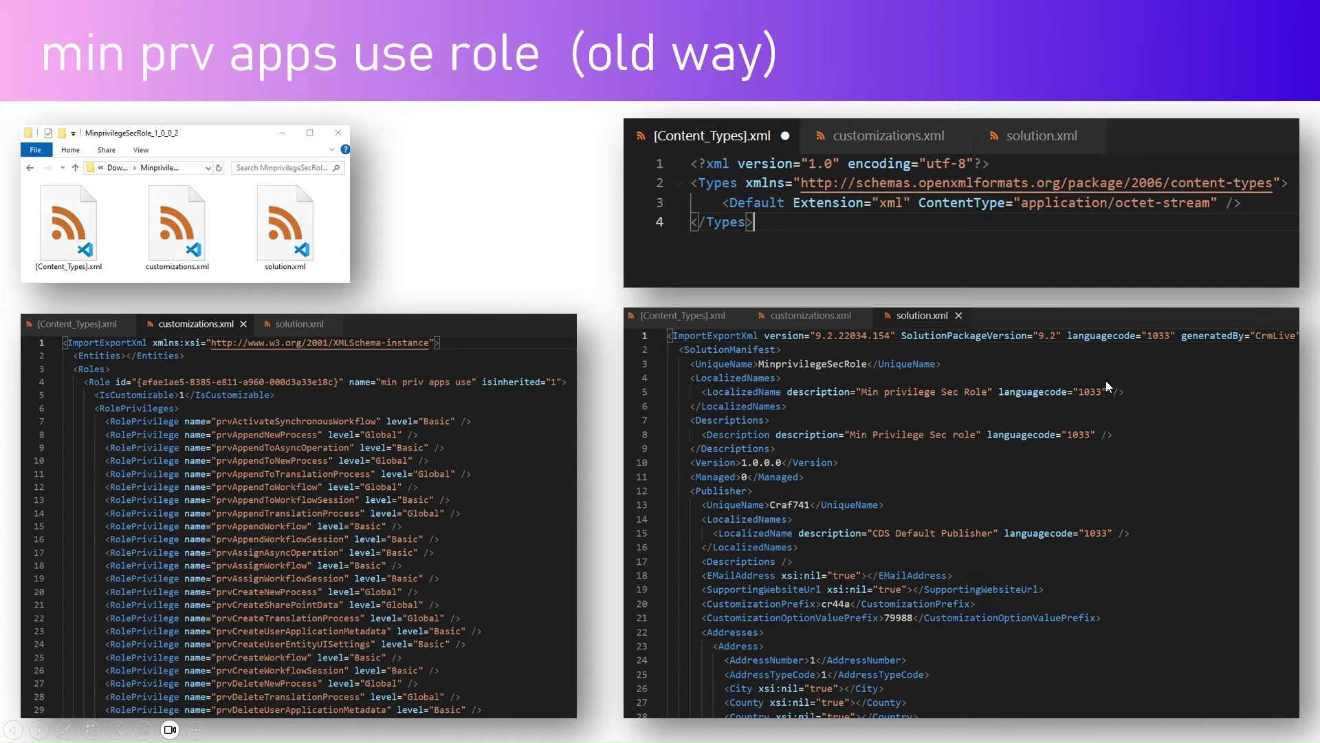
key("Escape")
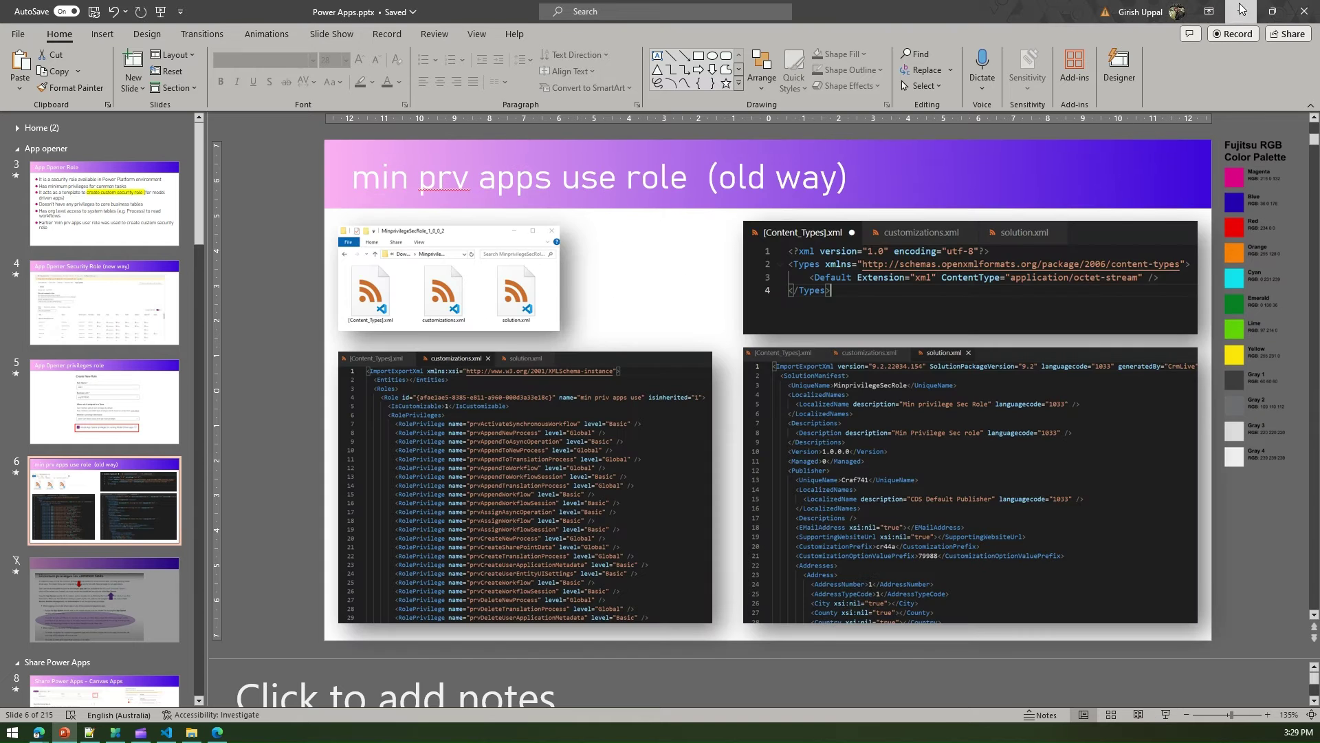
left_click(1238, 11)
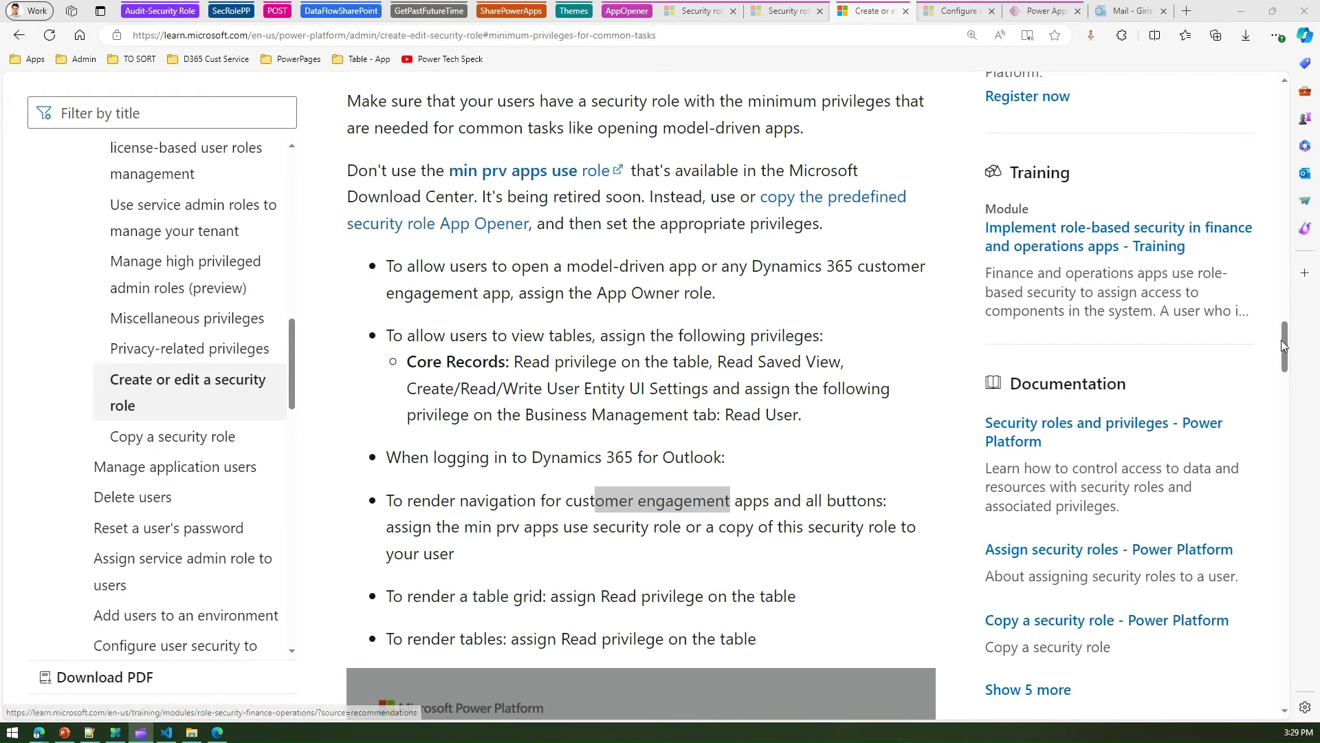
Step: Read the Minimum privileges for common tasks section on Microsoft Learn, marking its opening paragraph while reading
left_click(321, 34)
left_click(232, 35)
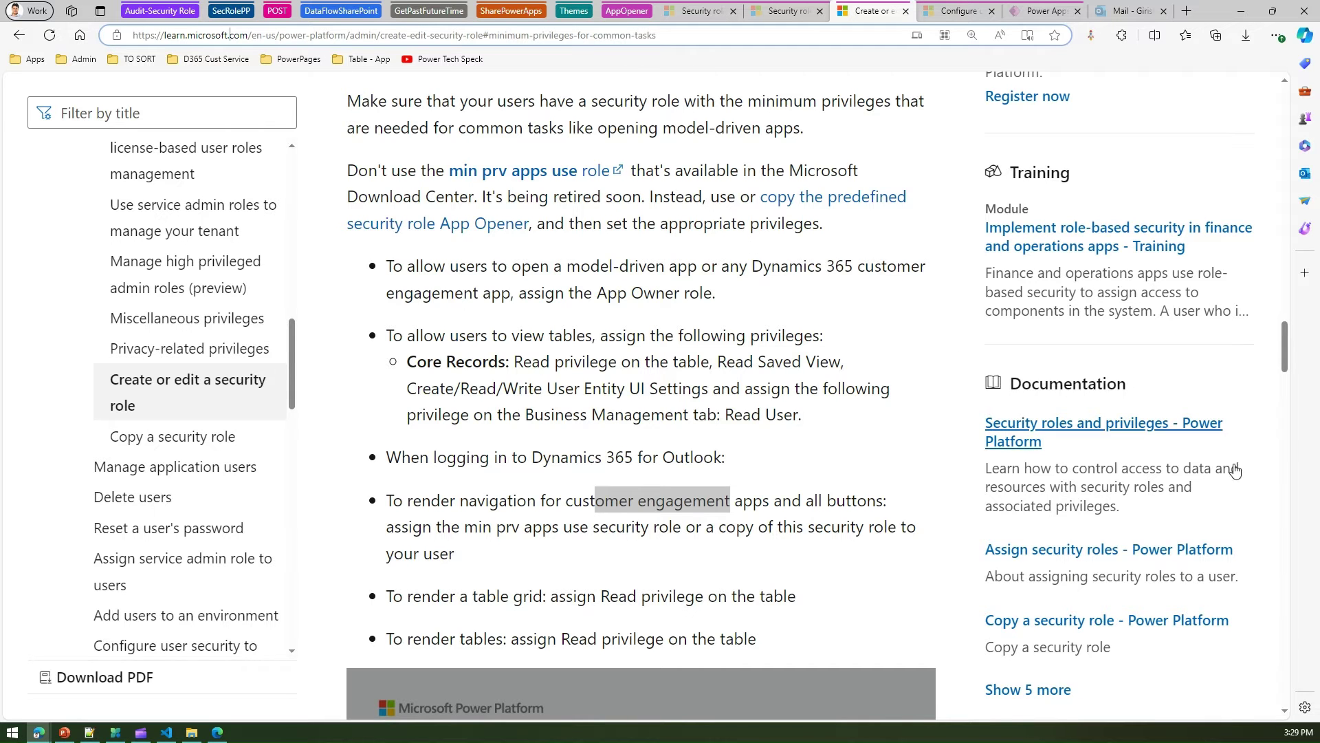
left_click_drag(1286, 358, 1296, 344)
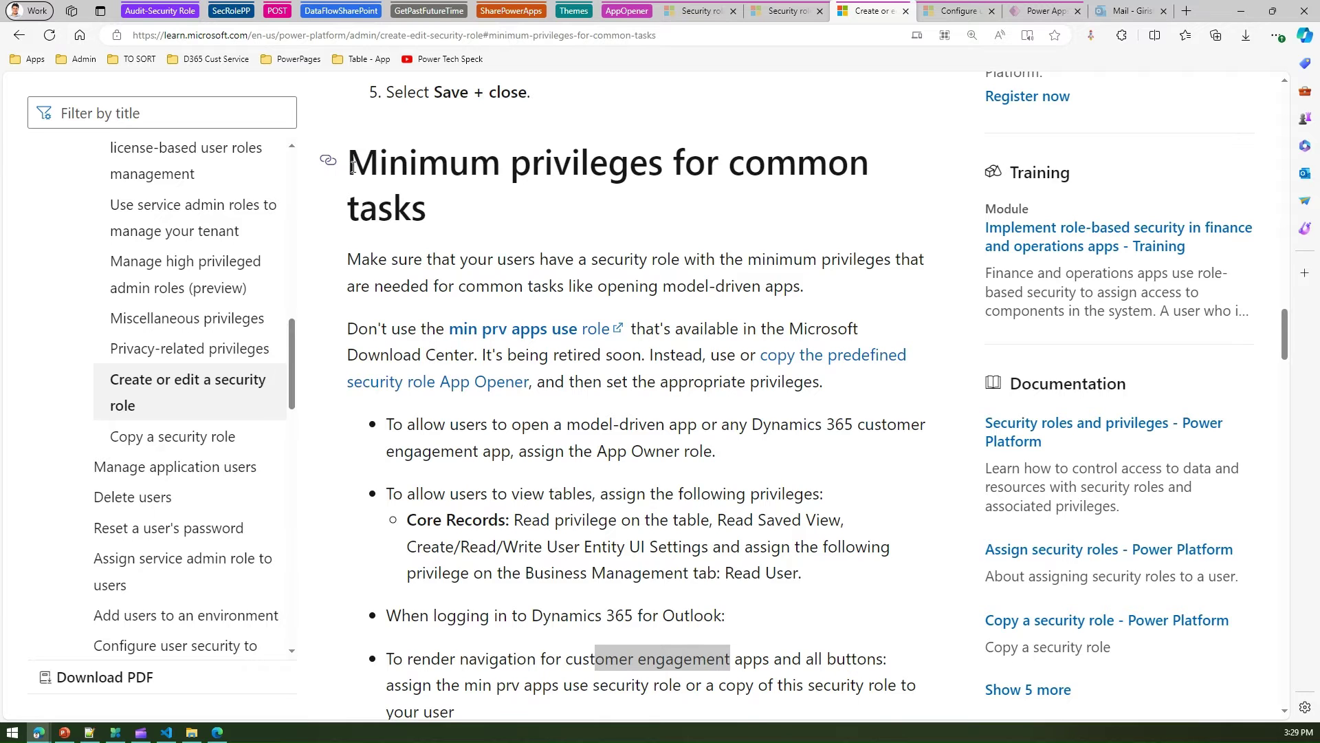
left_click_drag(352, 264, 908, 289)
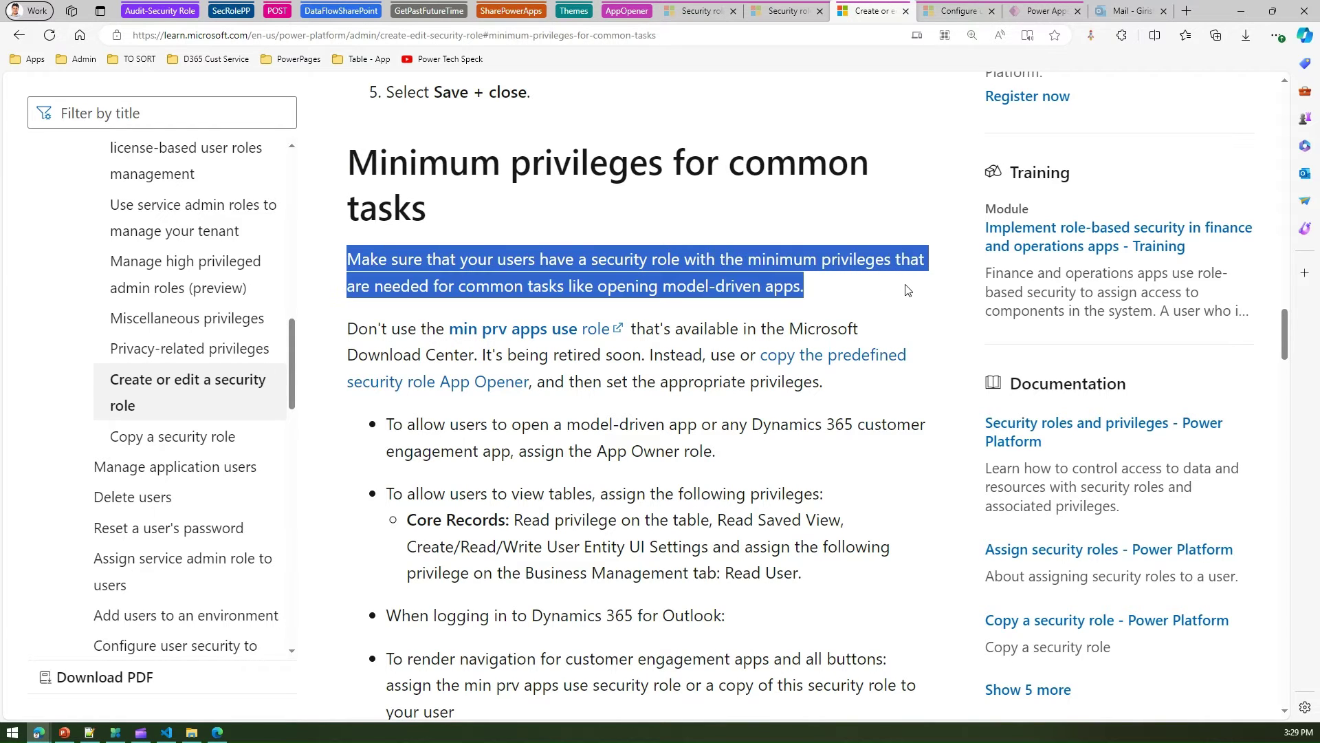
left_click(646, 302)
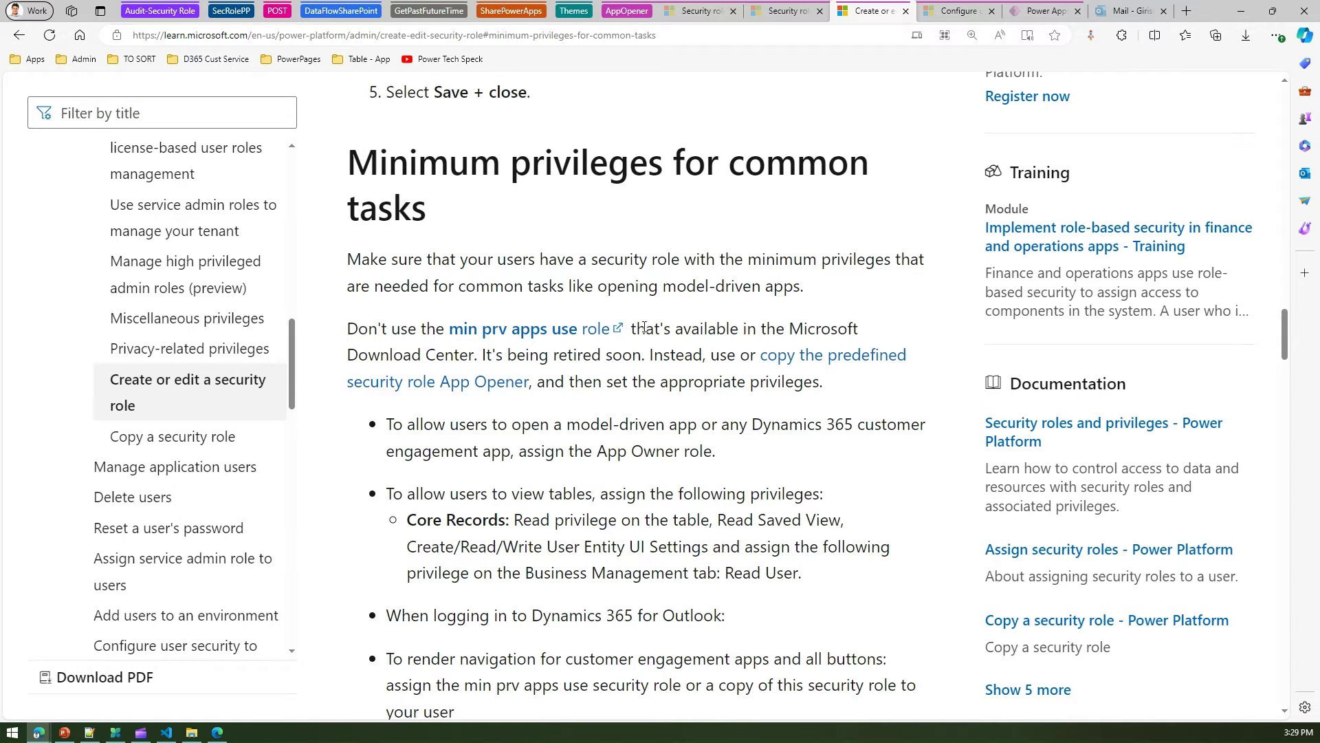
Step: Download the min prv apps use role package from the documentation link and return to the article
middle_click(550, 335)
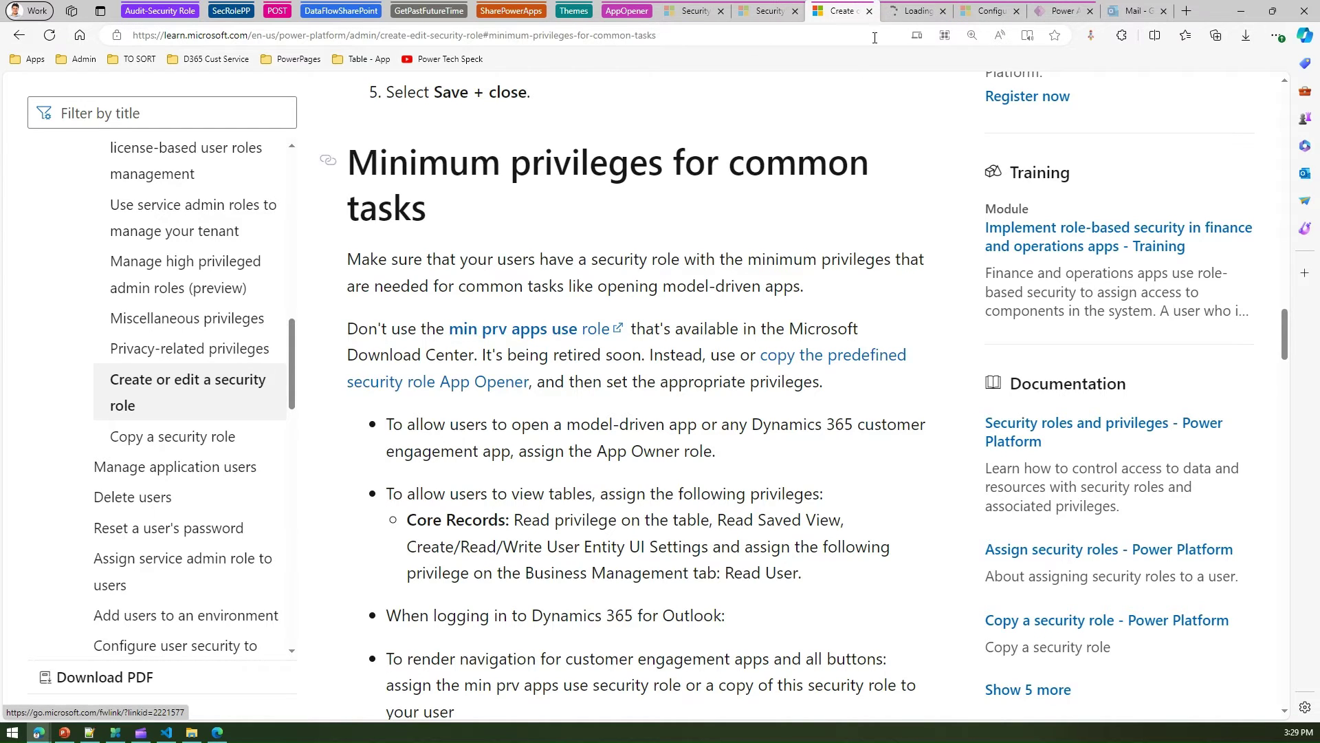
left_click(903, 12)
left_click(841, 11)
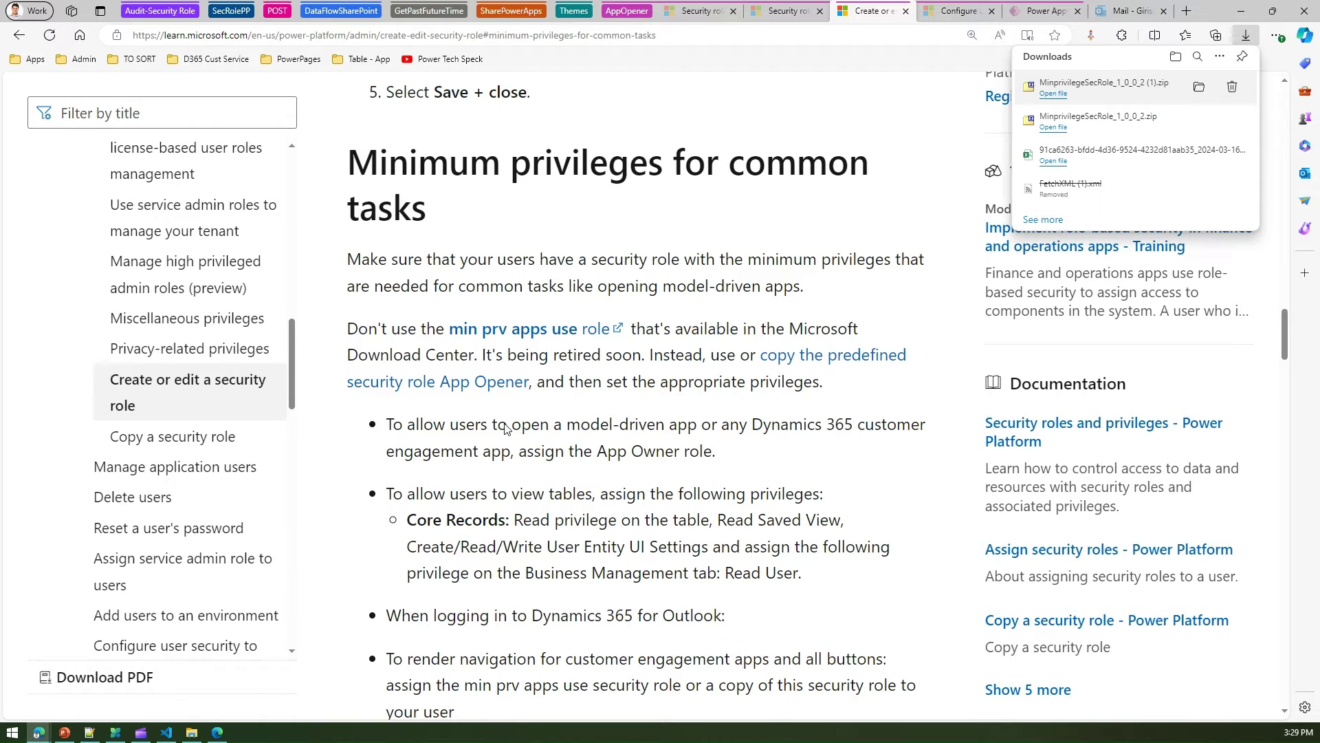
Step: Show the extracted MinprivilegeSecRole_1_0_2 files and switch to Visual Studio Code with its interface enlarged
left_click(193, 733)
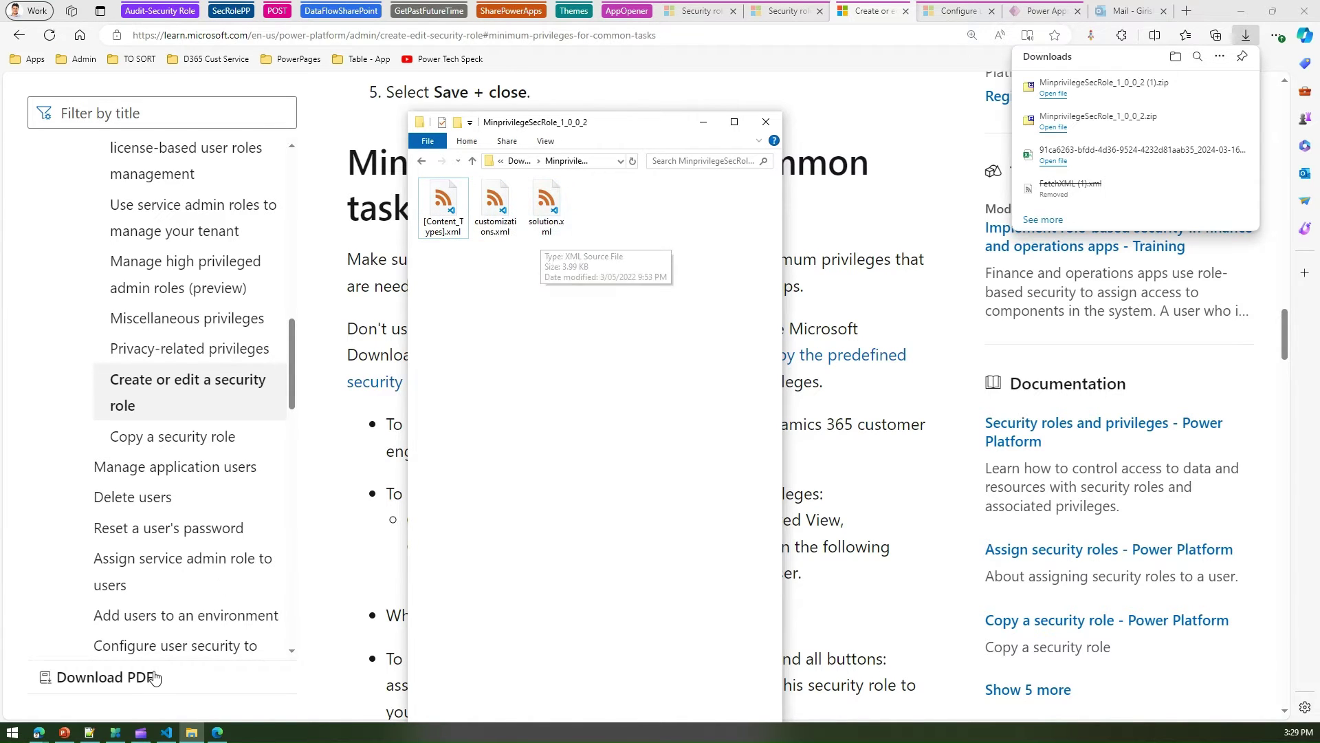
left_click(167, 733)
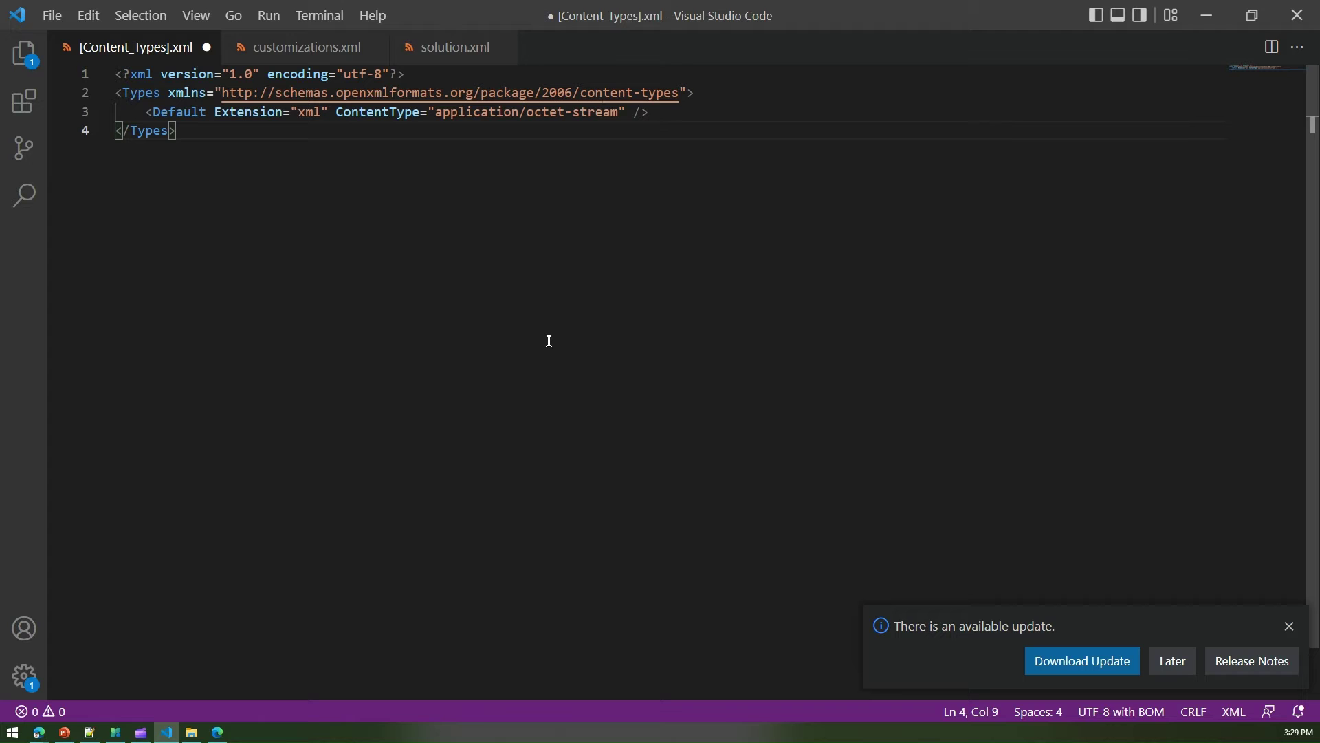
key("ctrl+equal")
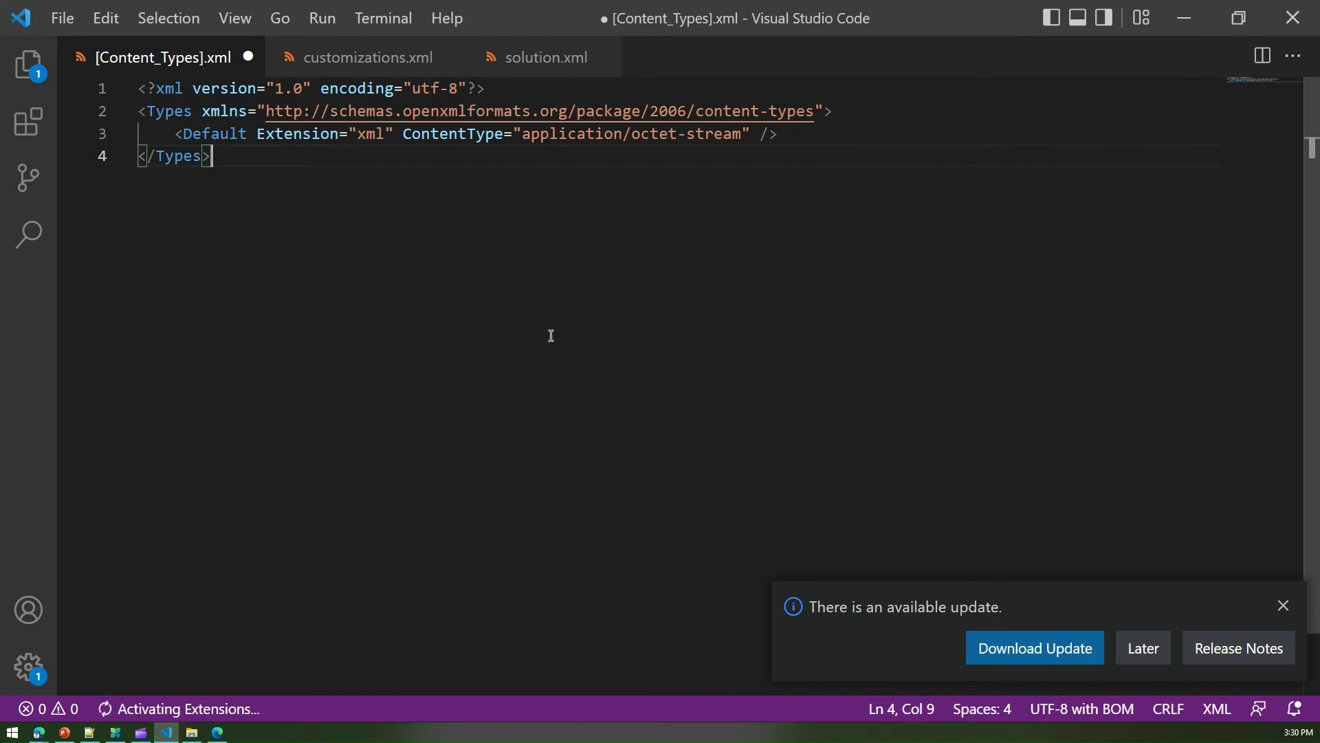
key("ctrl+equal")
Step: Examine the role definition and its first Append privileges at the start of customizations.xml
left_click(385, 69)
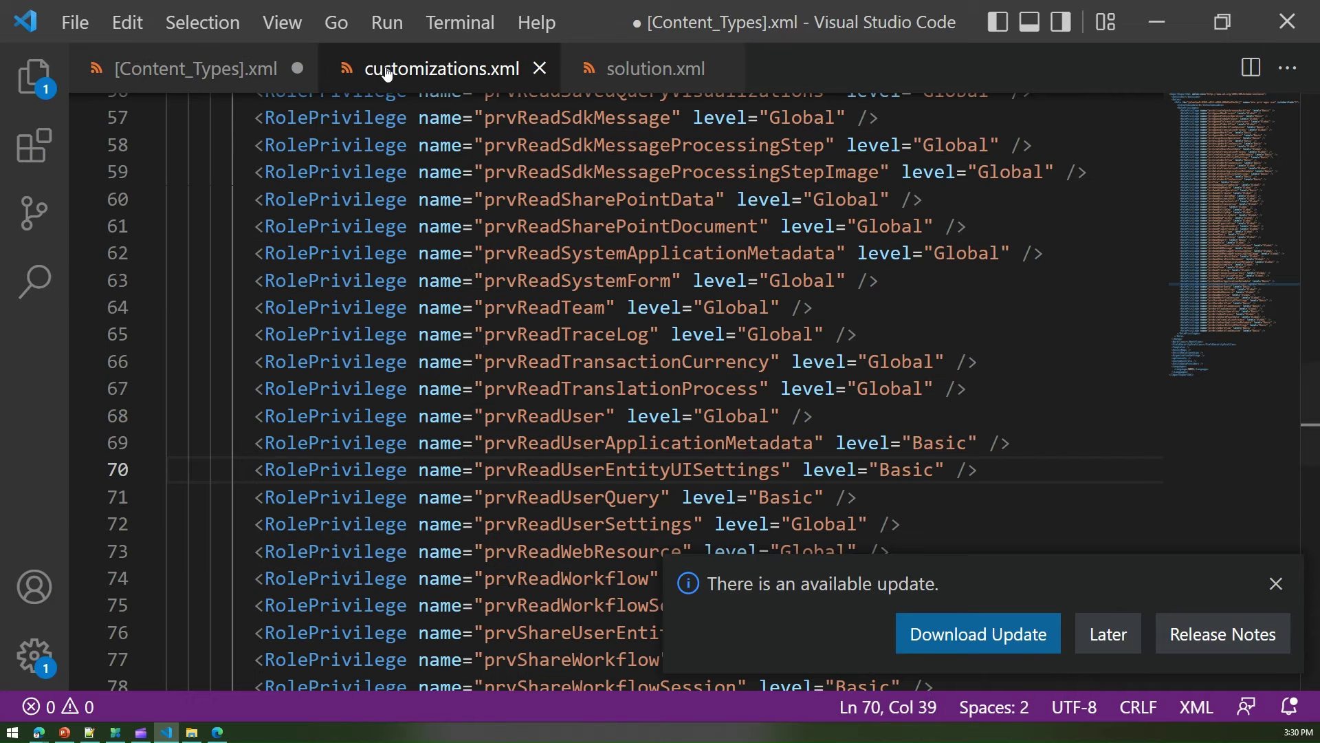
scroll(422, 153, "up", 15)
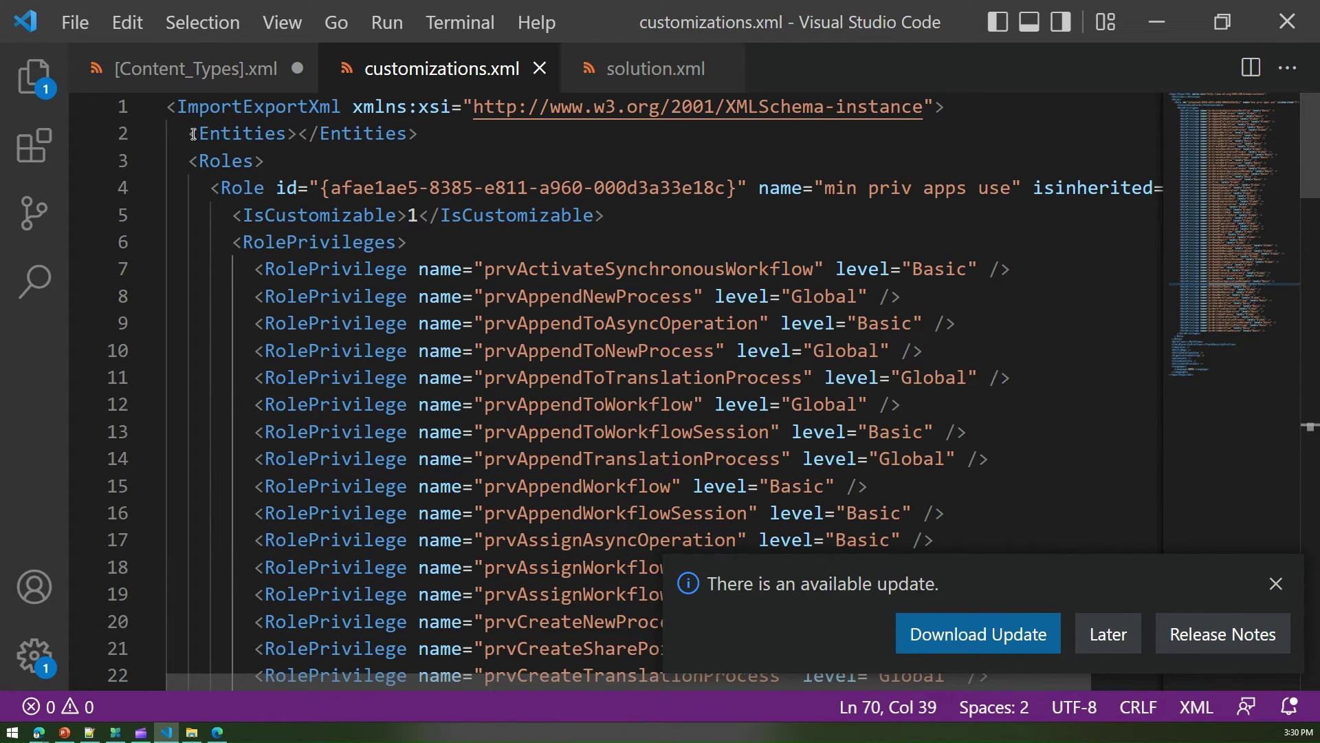
left_click_drag(192, 160, 637, 188)
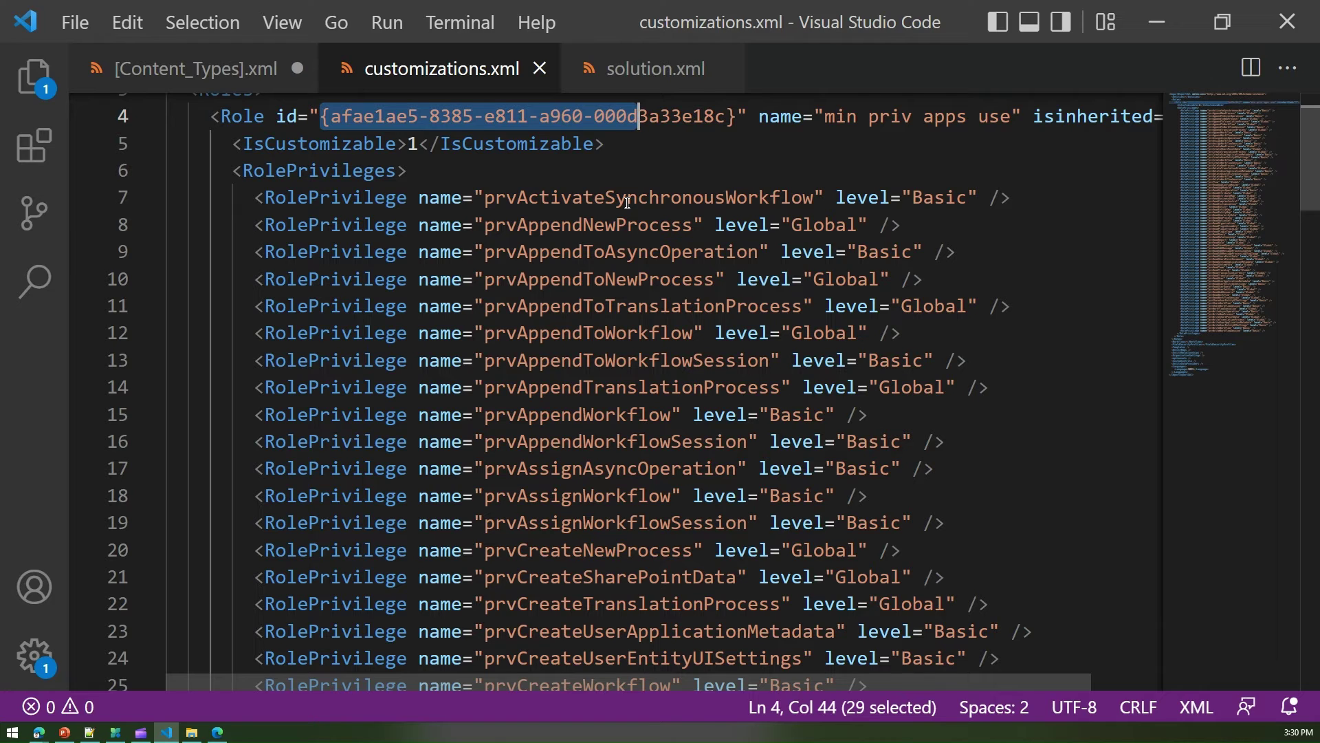
left_click(562, 306)
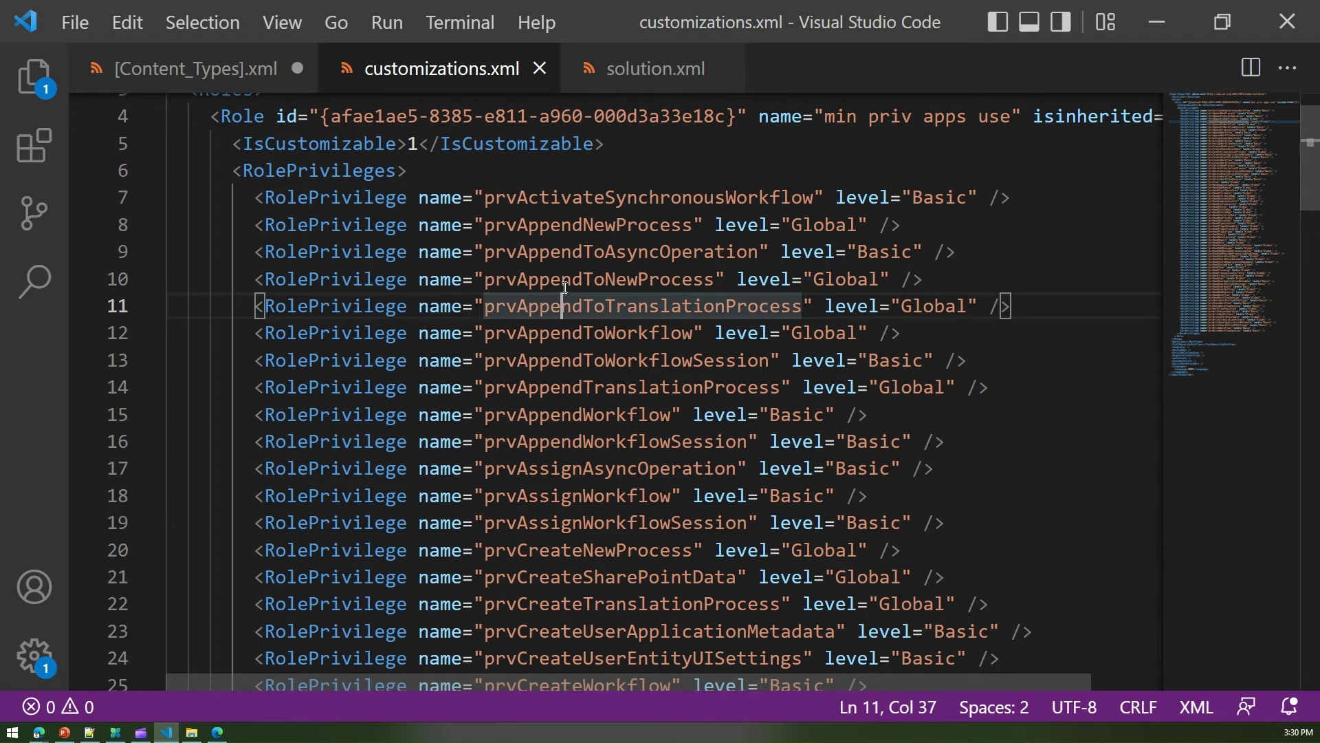
left_click(563, 279)
left_click(566, 252)
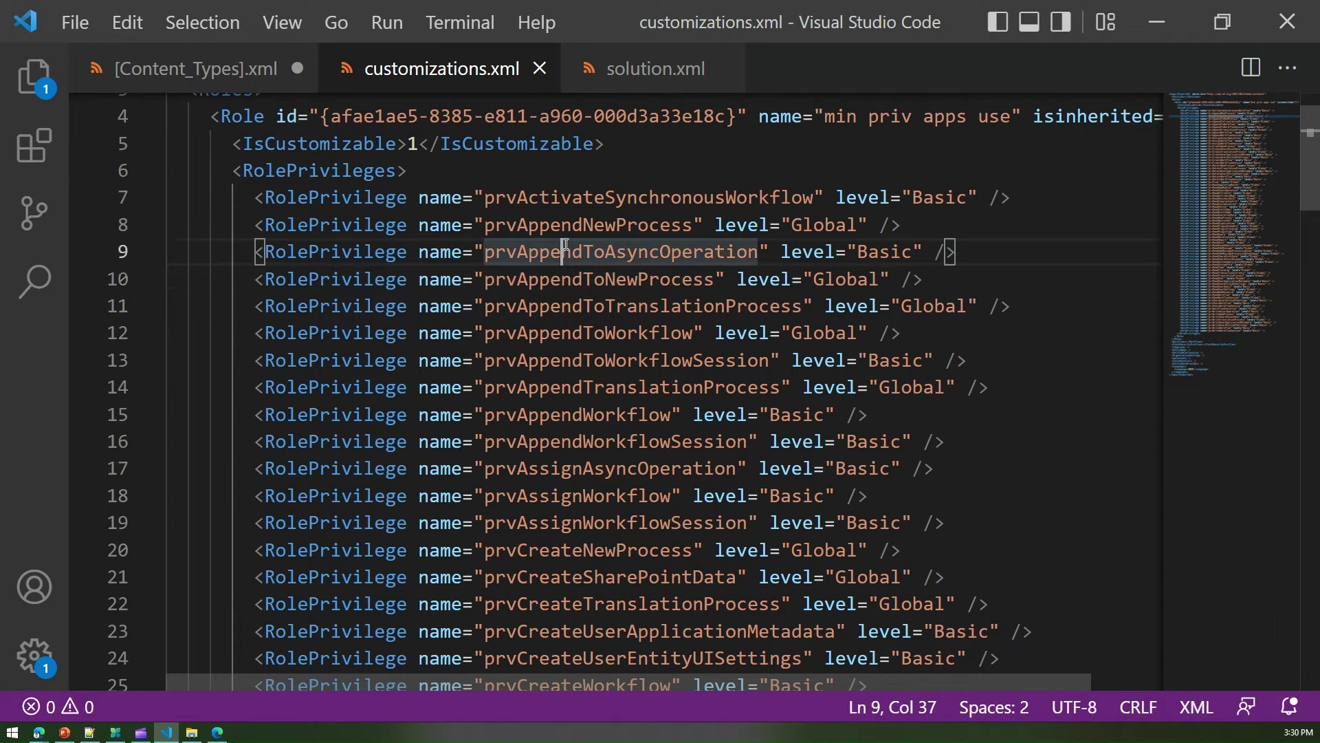
left_click(561, 227)
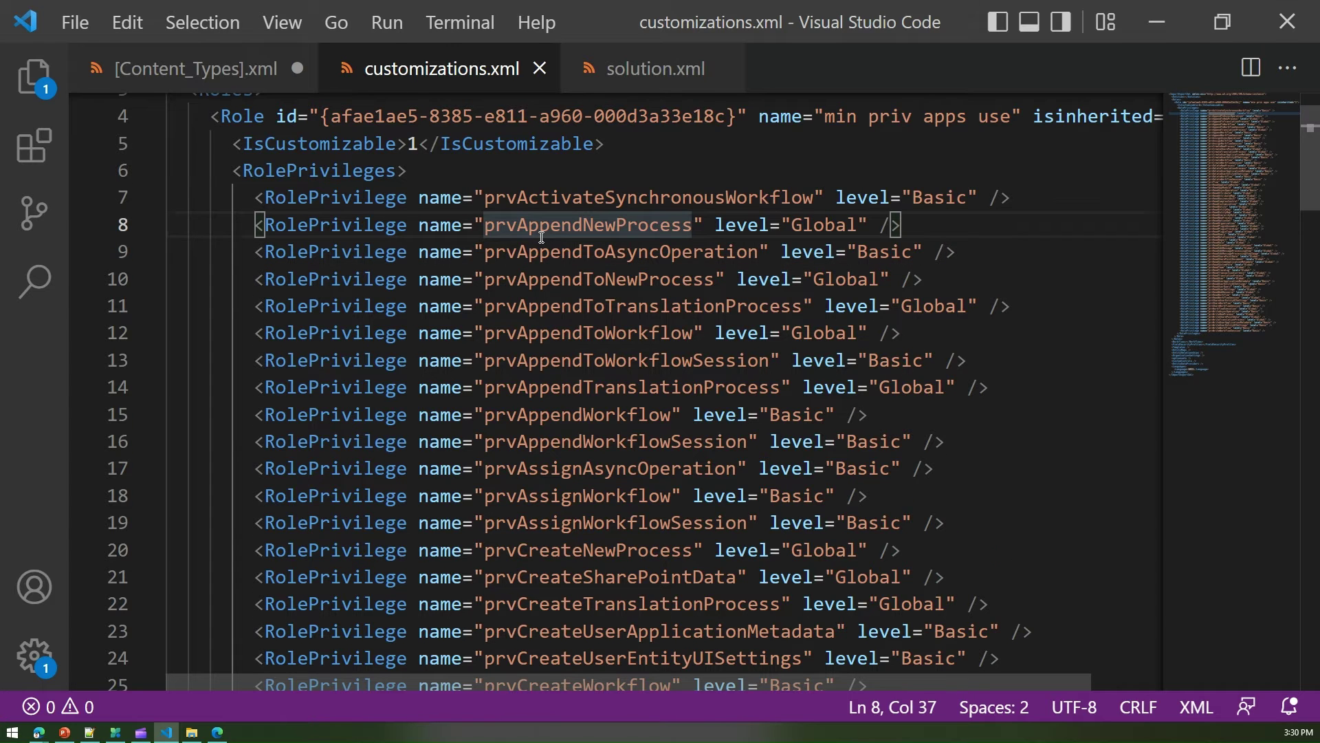
Step: Examine the Basic and Global levels of the privileges further down customizations.xml, highlighting every occurrence of Global
scroll(596, 423, "down", 3)
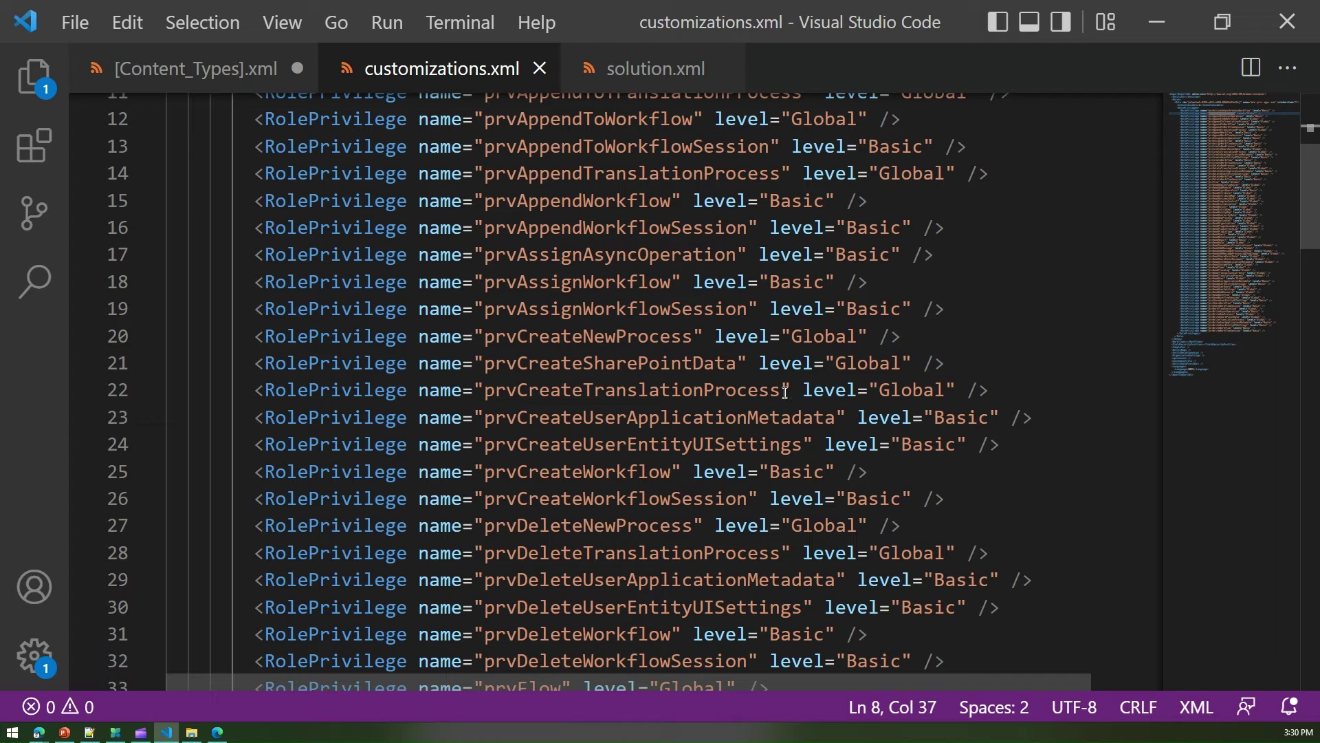
left_click_drag(847, 307, 904, 303)
left_click(816, 335)
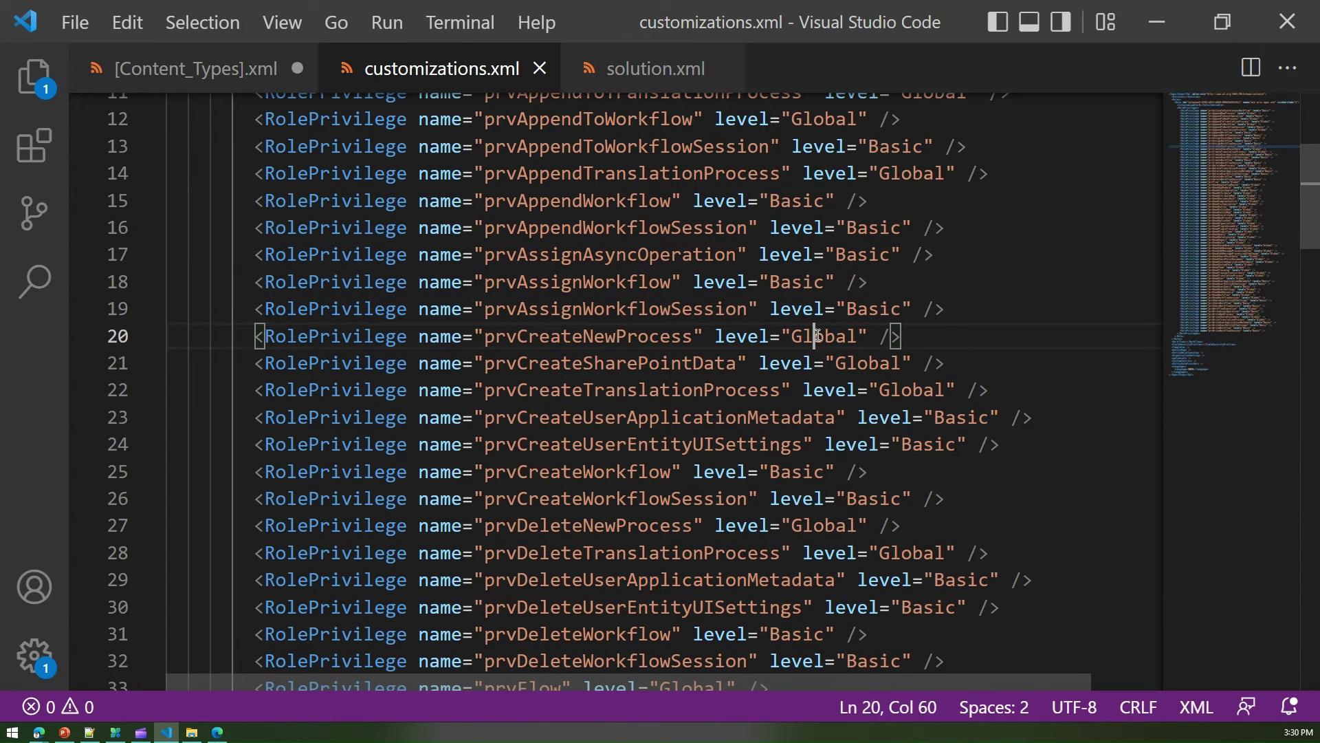
double_click(818, 336)
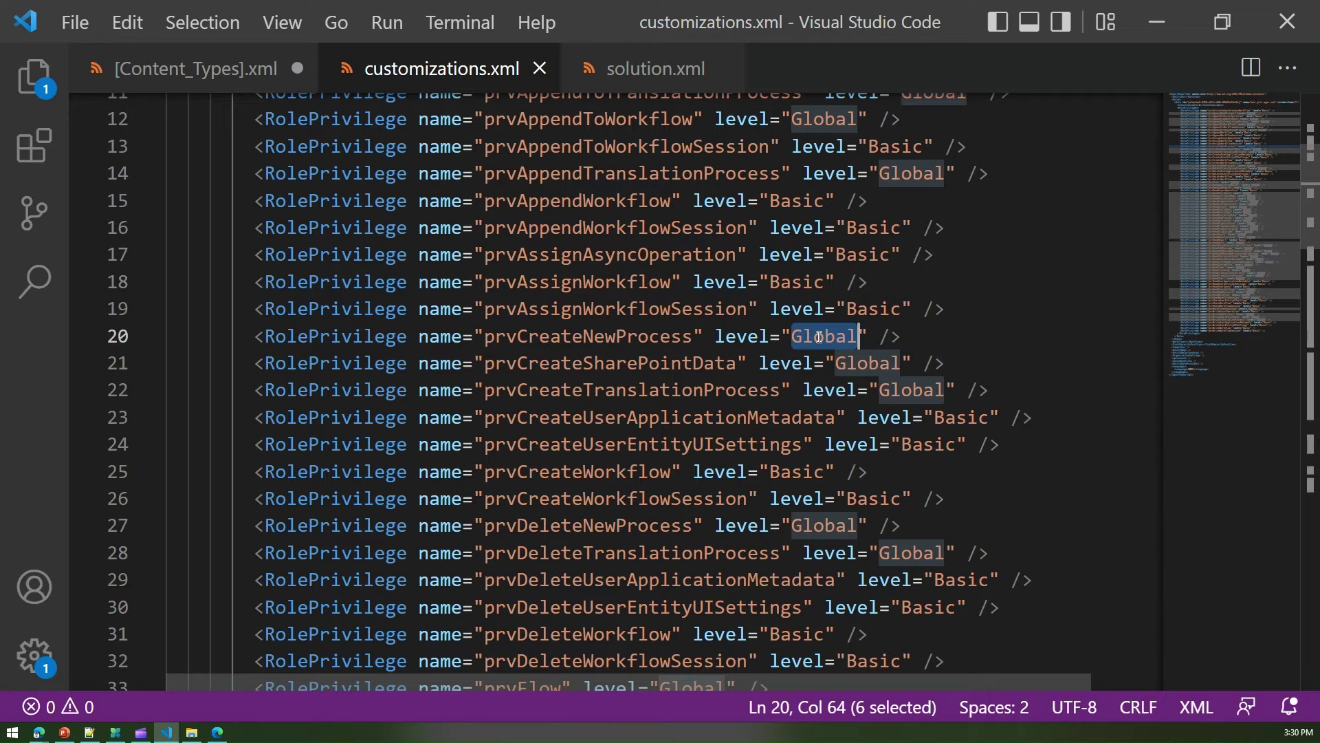
scroll(832, 334, "down", 3)
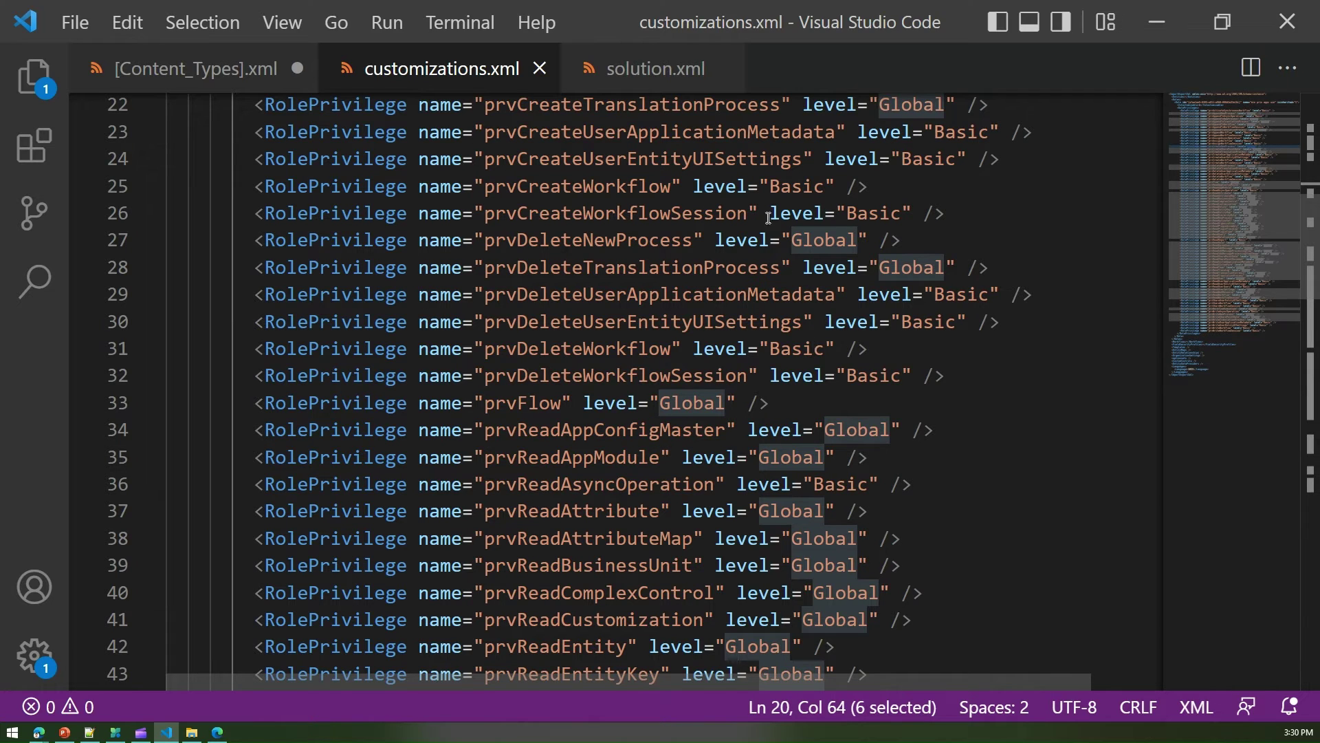
Step: View [Content_Types].xml, then put the editor away and bring the browser back to the front
left_click(206, 72)
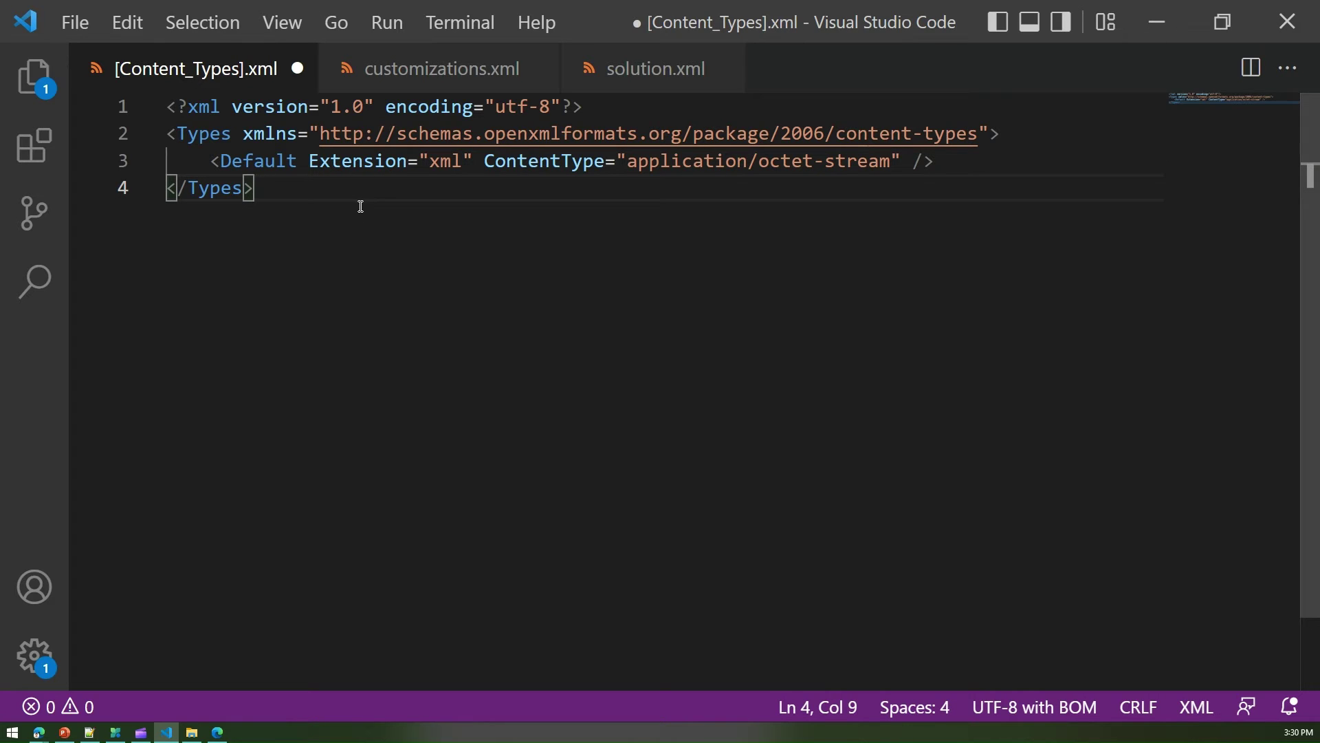
left_click(1157, 23)
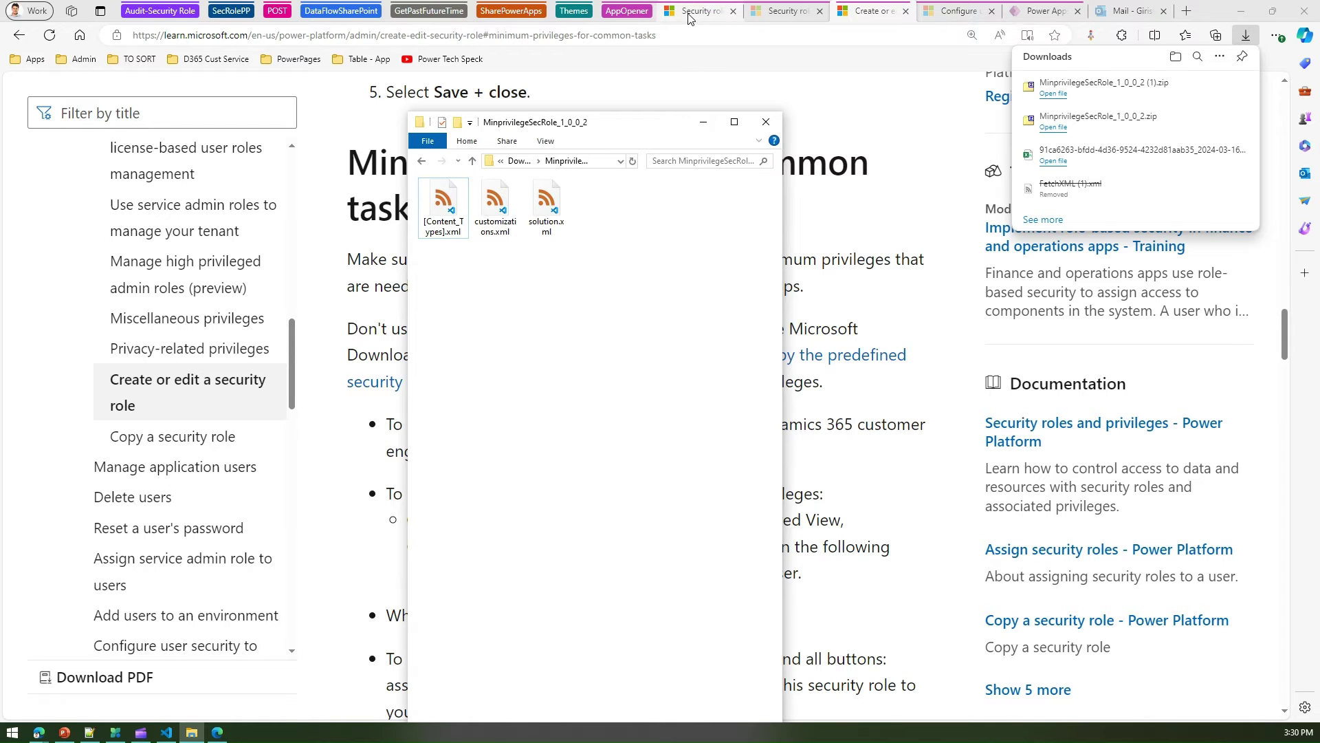
left_click(697, 68)
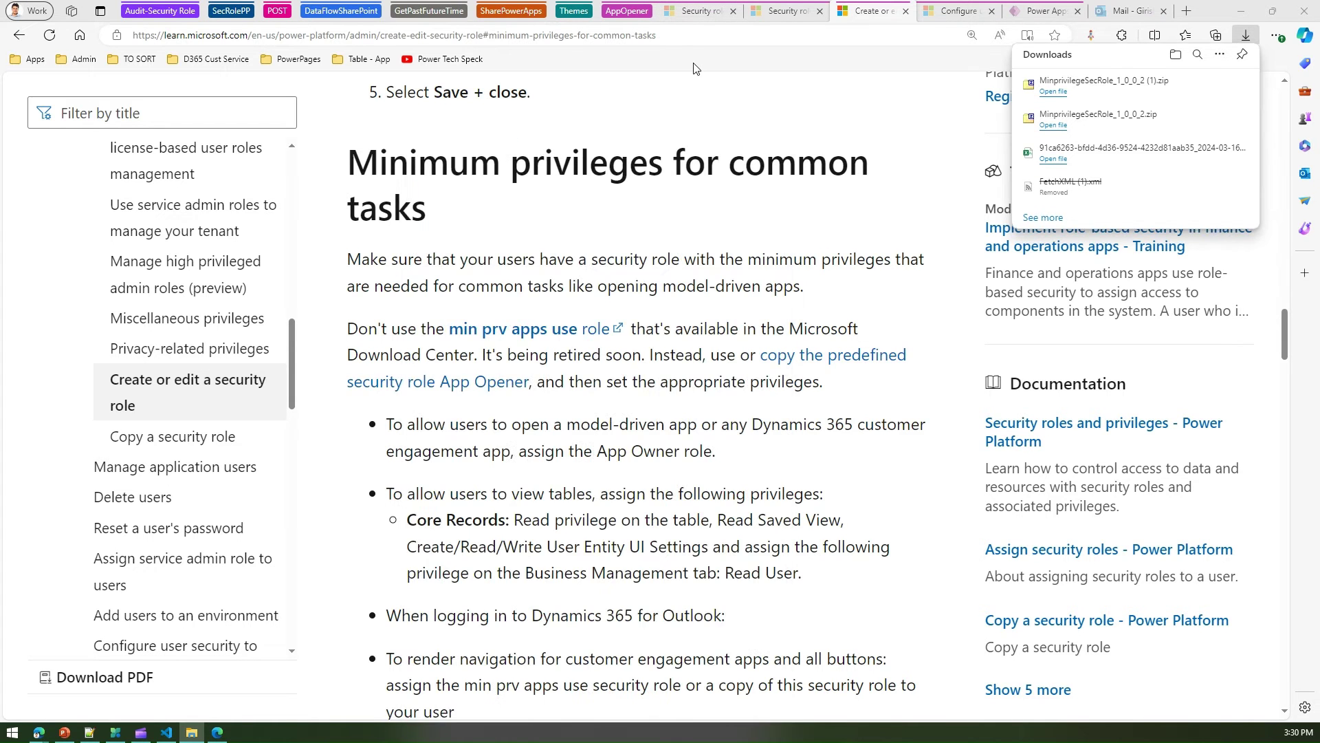
Step: Open the settings of the account owner's own Dev environment in the Power Platform admin center
left_click(691, 11)
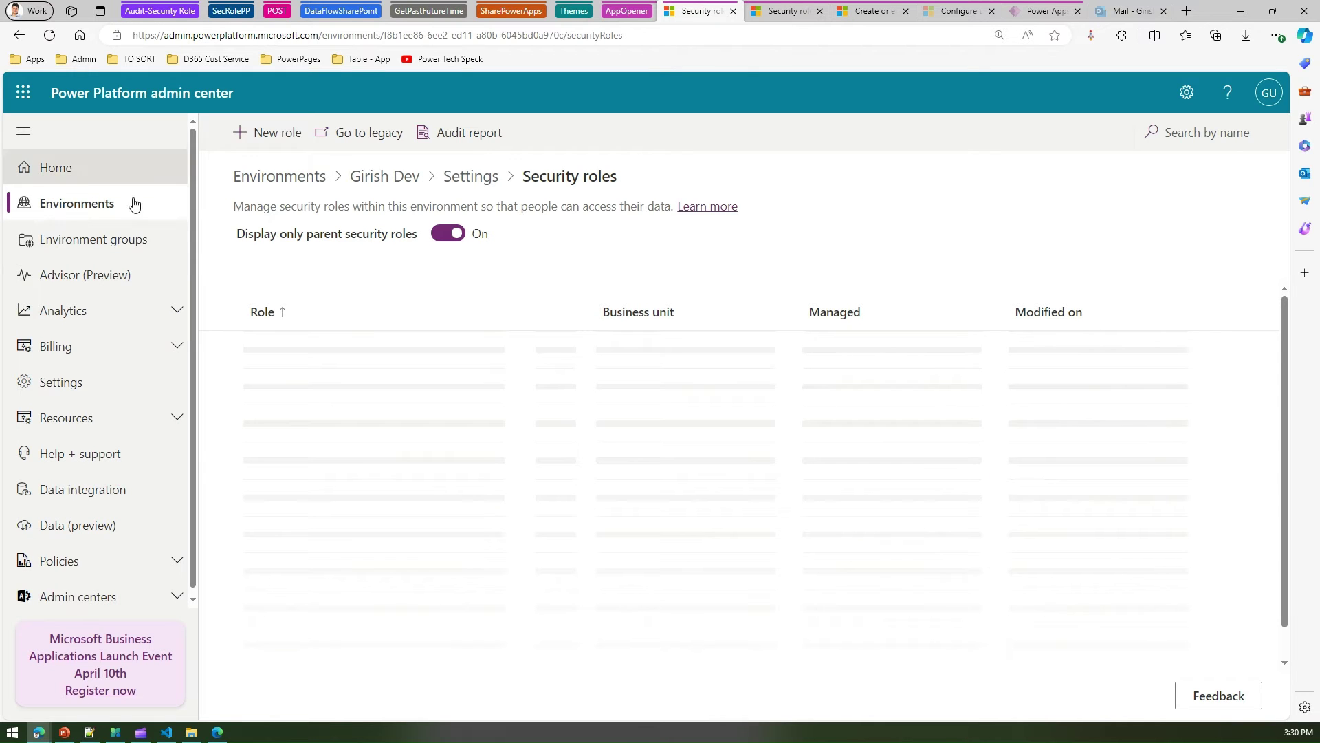
left_click(93, 206)
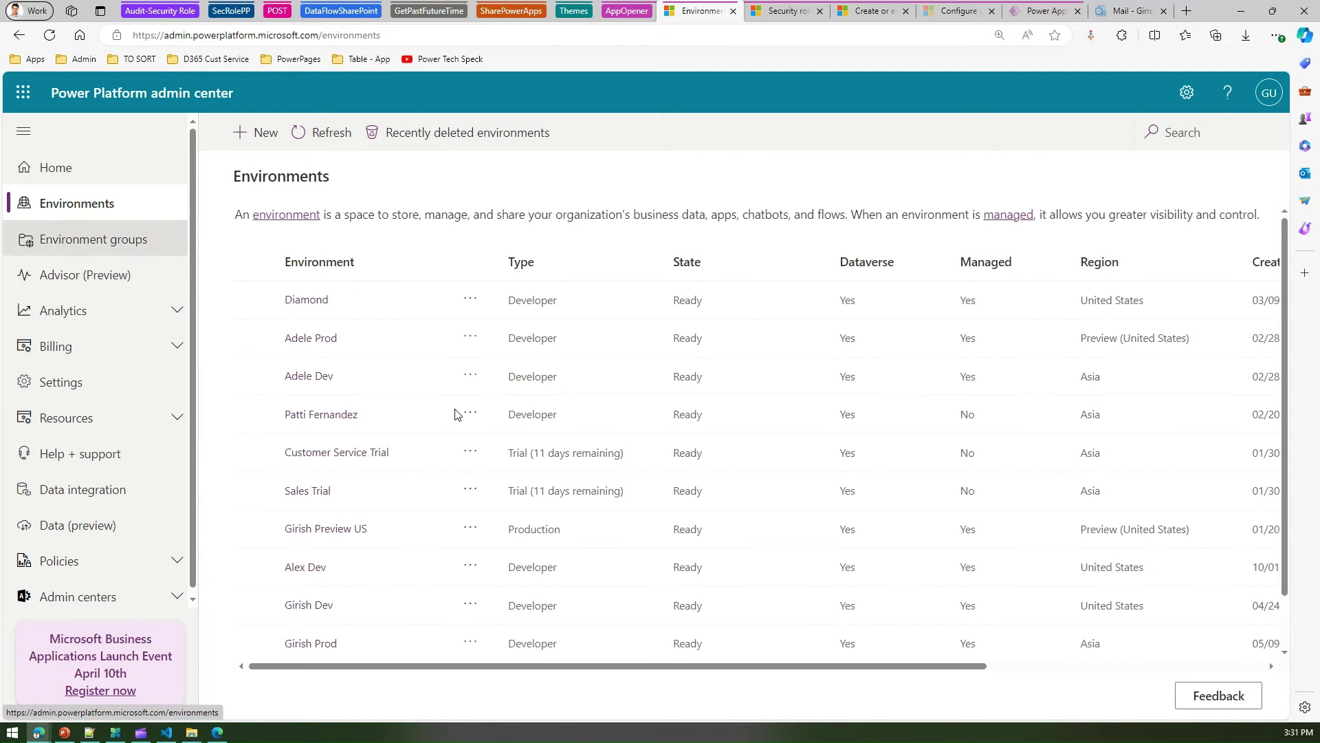
left_click(471, 606)
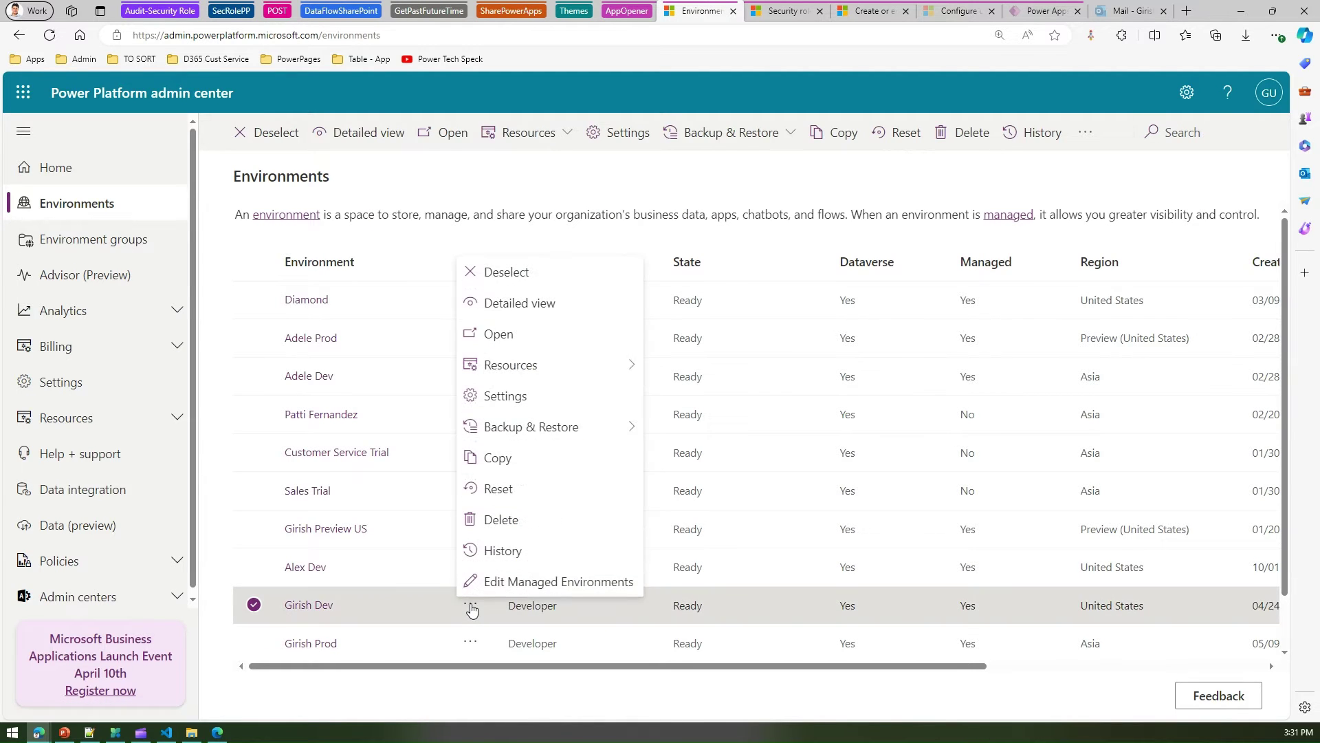
left_click(487, 402)
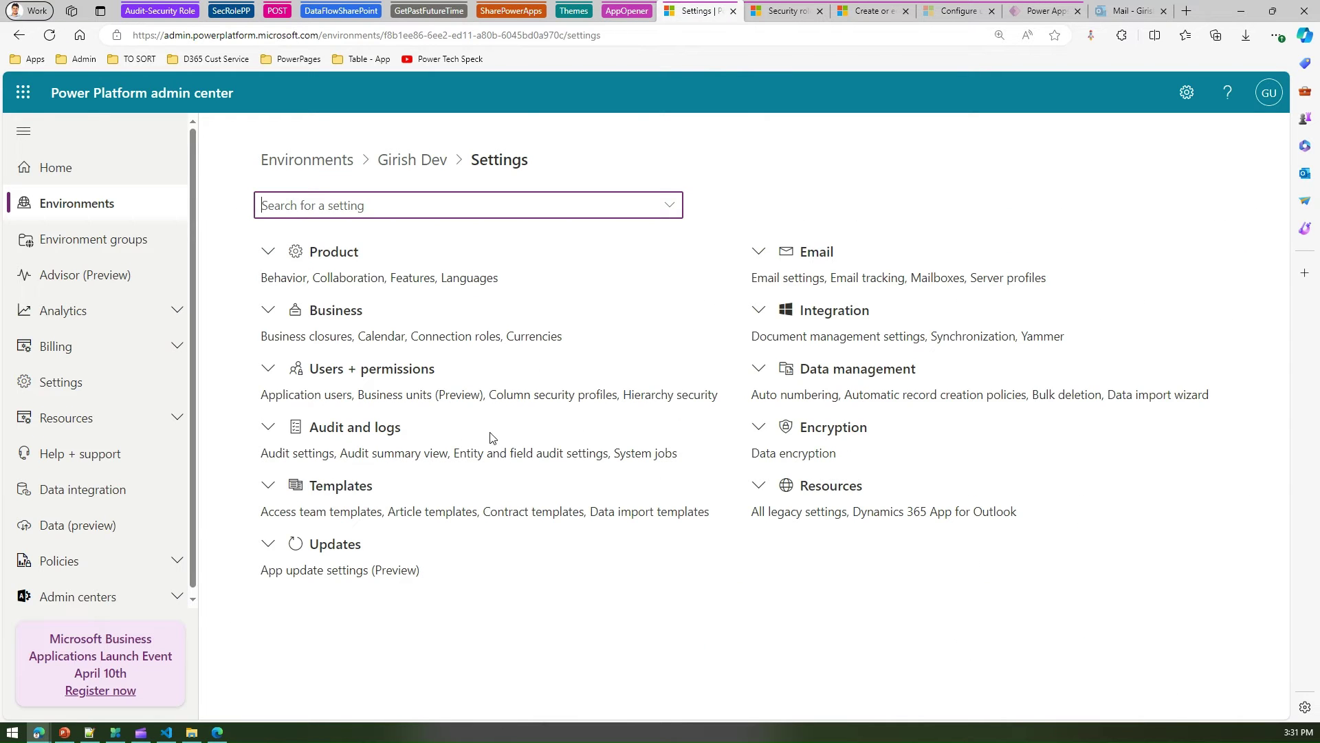
Step: Open the App Opener role from the environment's security roles under Users + permissions
left_click(269, 371)
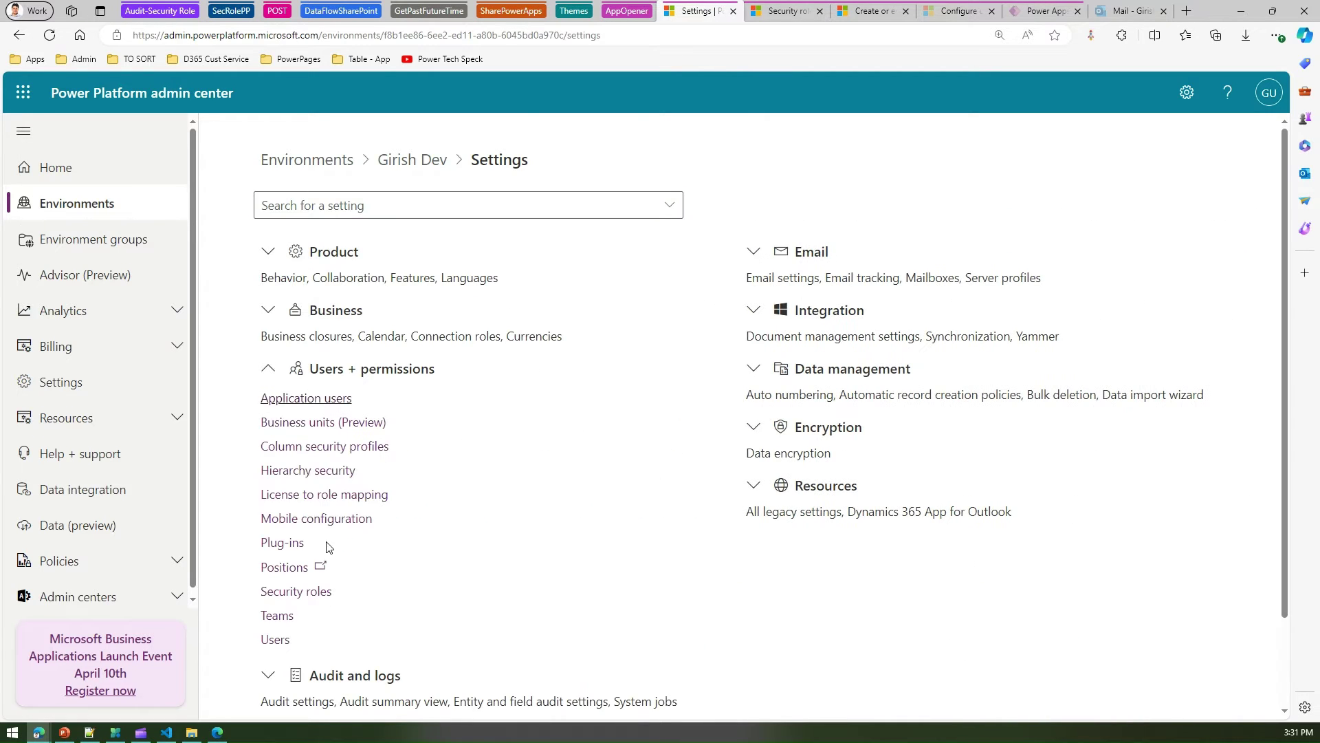
left_click(310, 595)
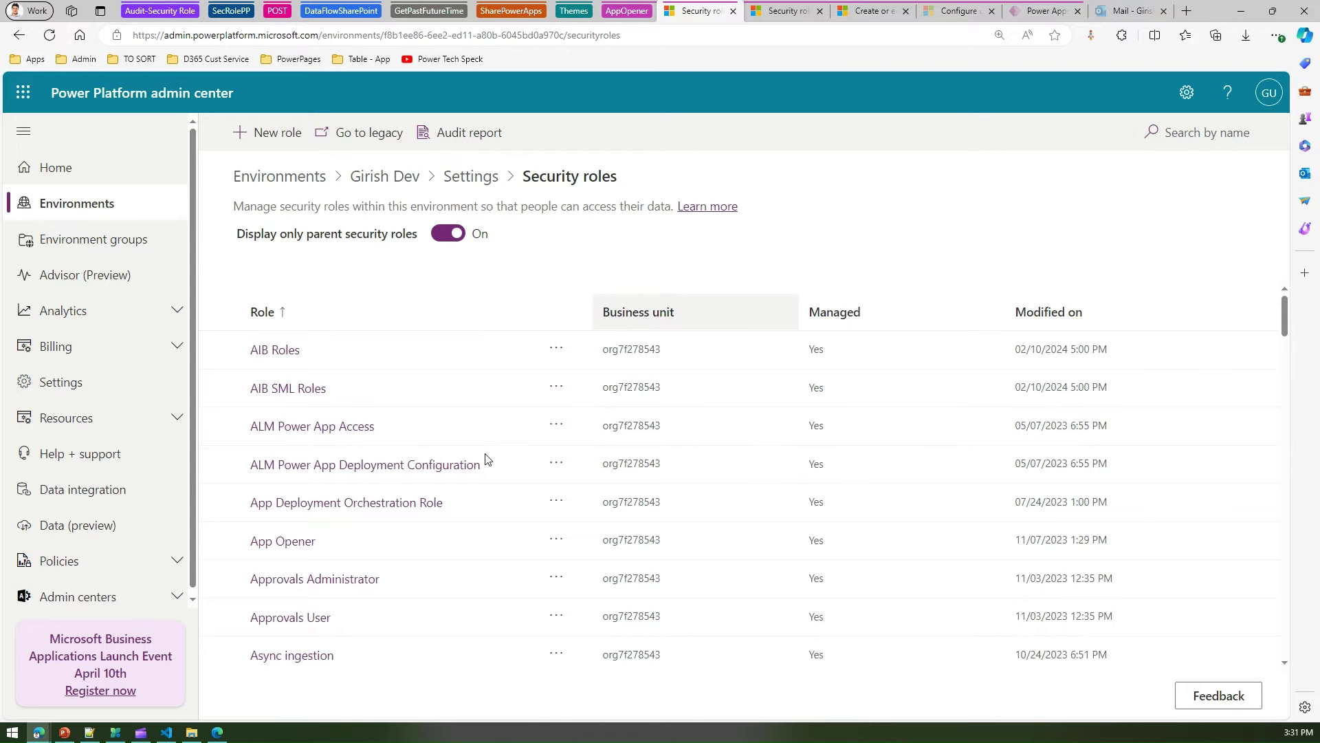
left_click(486, 550)
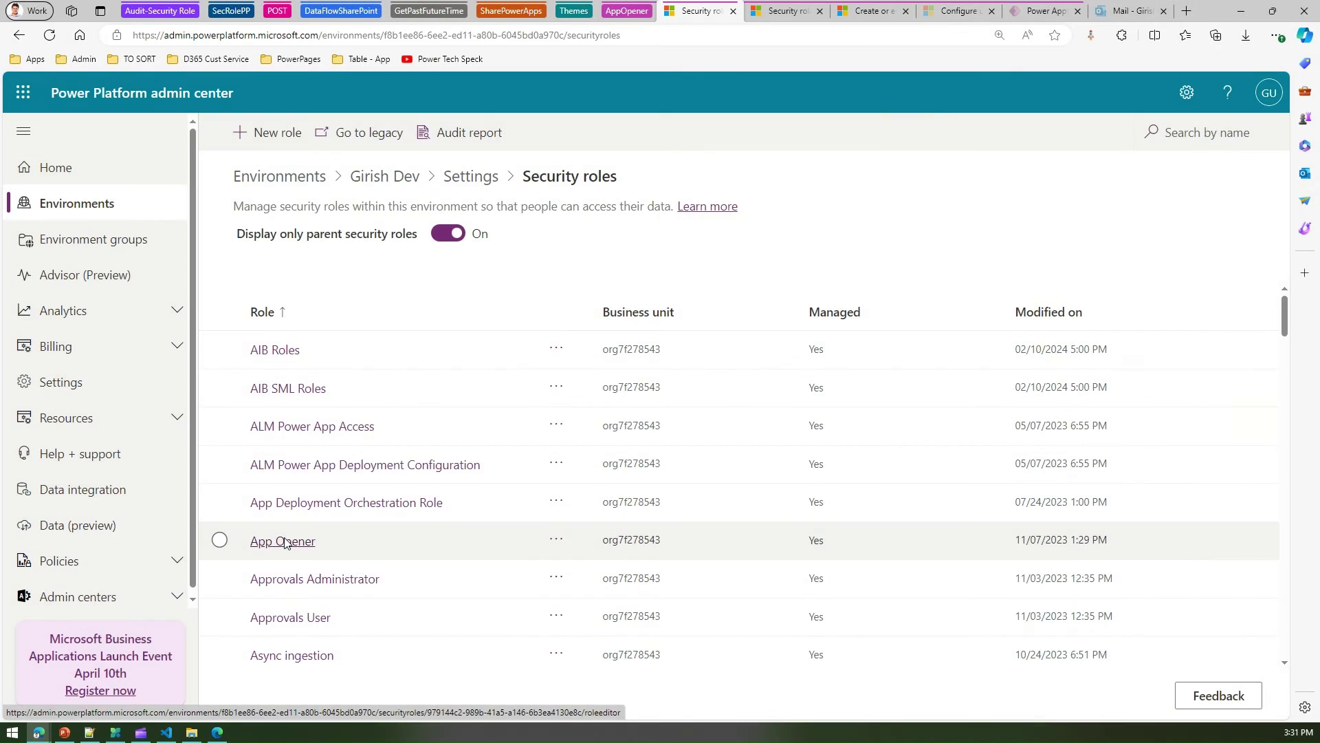
left_click(283, 541)
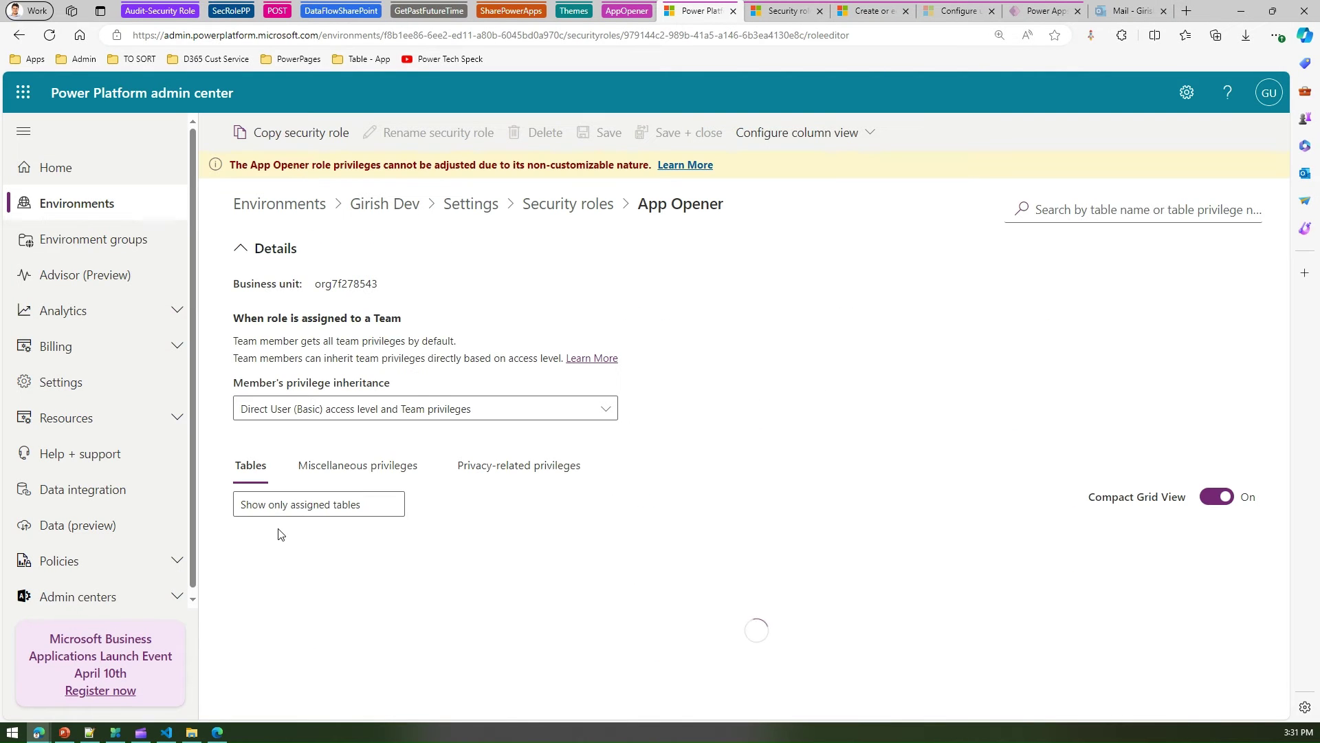
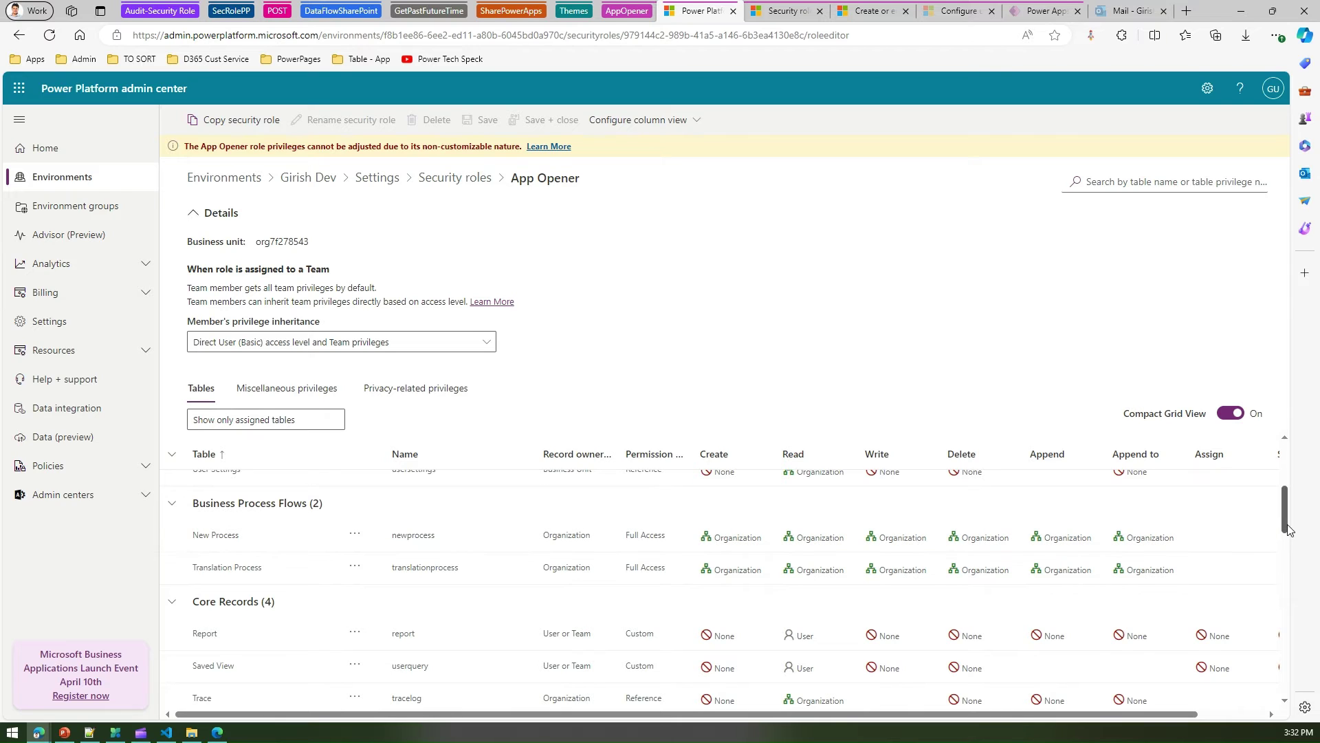
Step: Compare the App Opener role's table privileges with the AppConfigMaster, AppModule and Attribute read privileges in customizations.xml in Visual Studio Code
left_click_drag(1288, 530, 1294, 550)
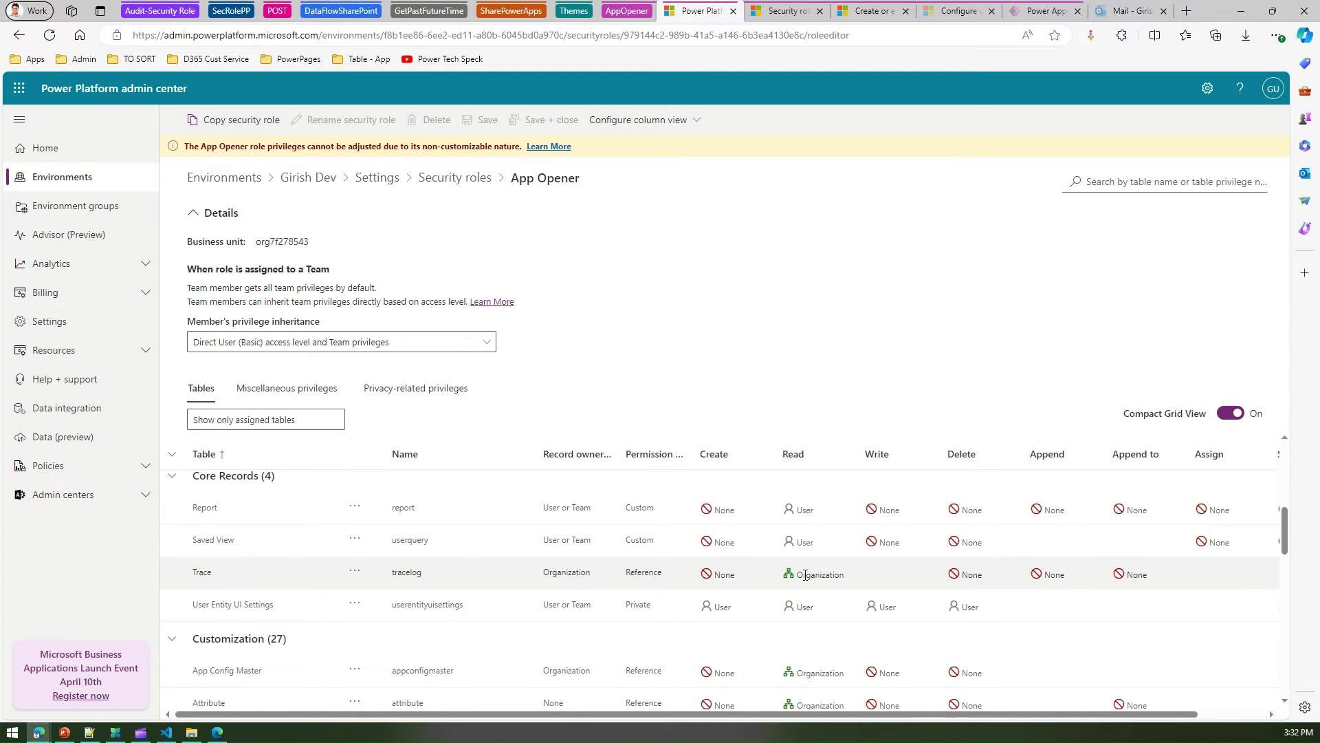
left_click_drag(1287, 558, 1290, 641)
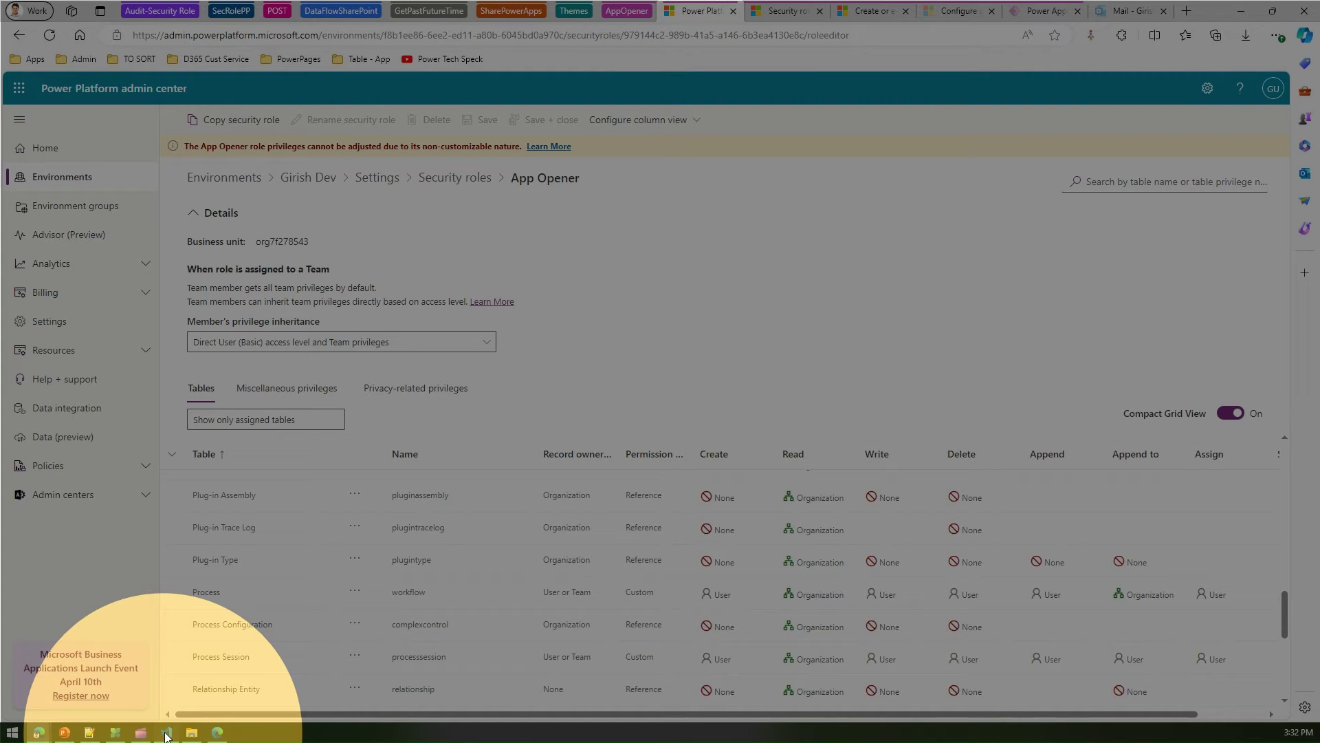
left_click(165, 735)
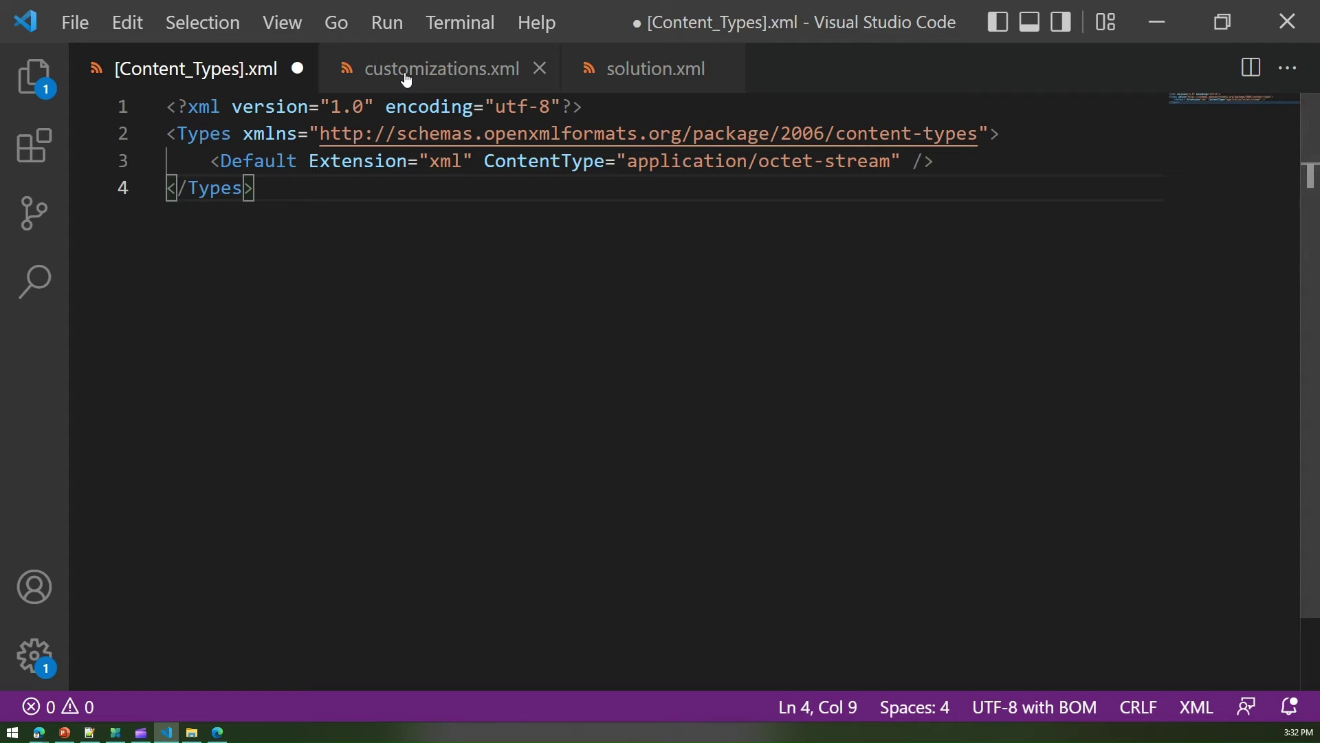
left_click(411, 82)
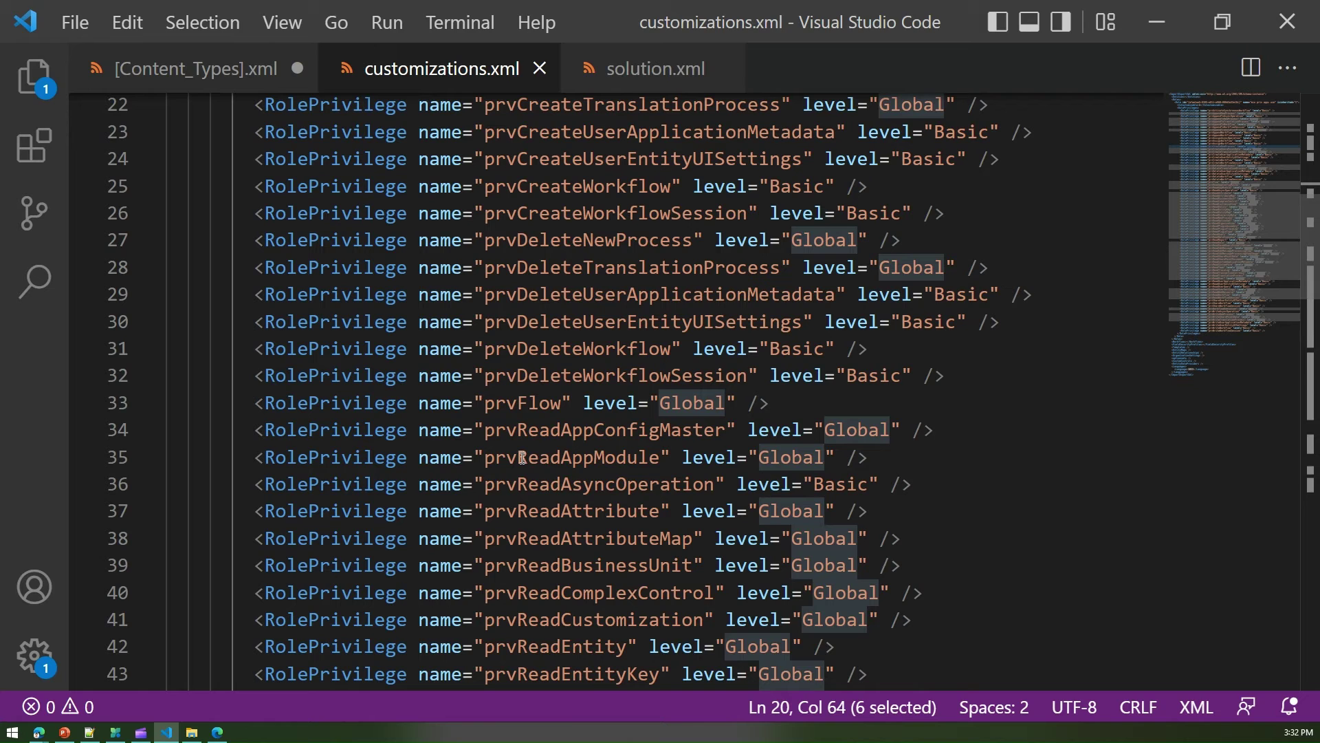
left_click_drag(517, 458, 626, 457)
left_click_drag(561, 430, 641, 430)
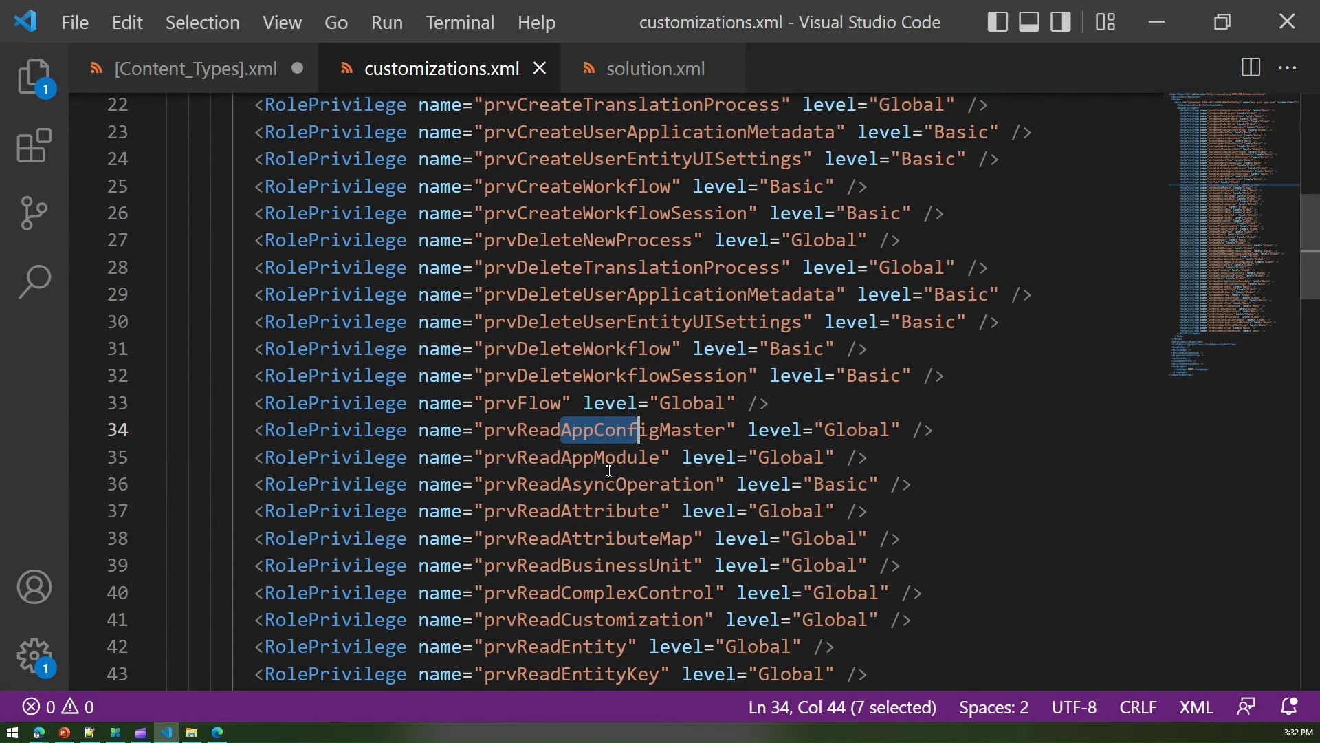
left_click_drag(552, 511, 571, 511)
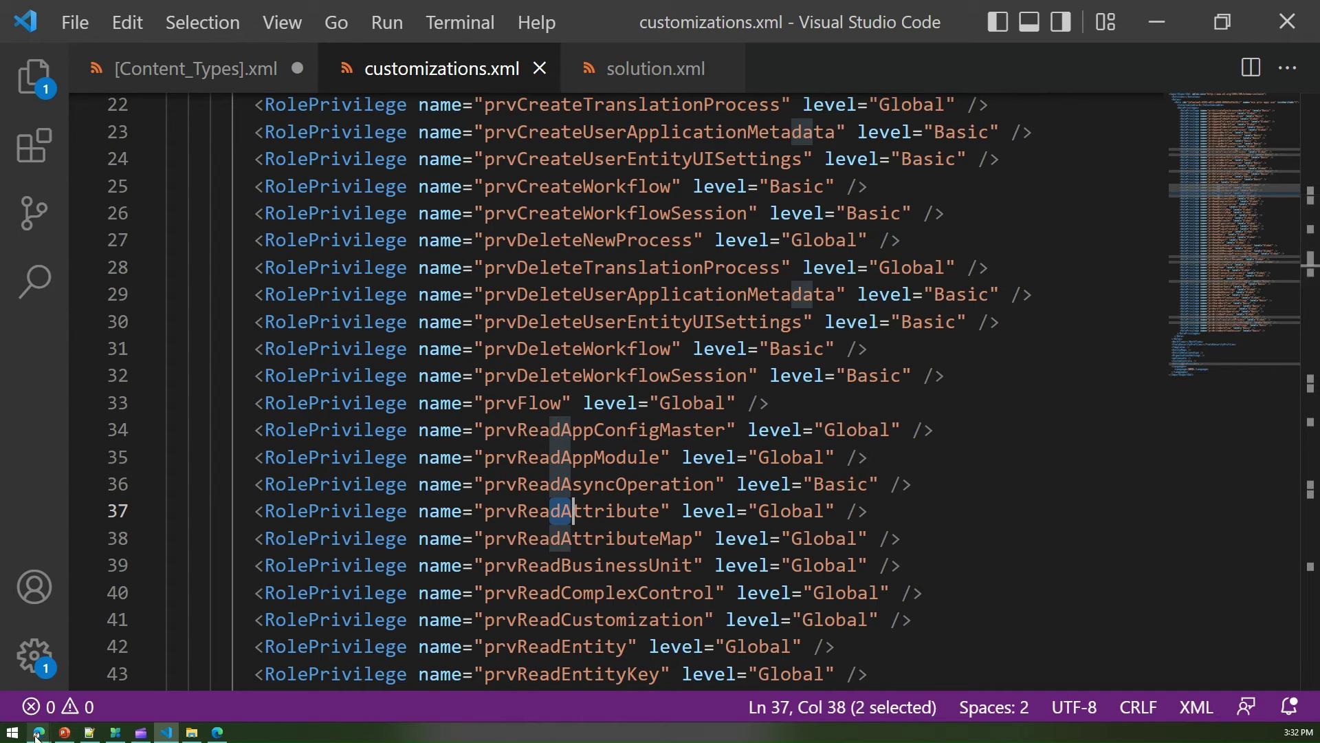
Step: Return to the App Opener role in the browser and review its remaining table privileges down to Web Resource
mouse_move(34, 737)
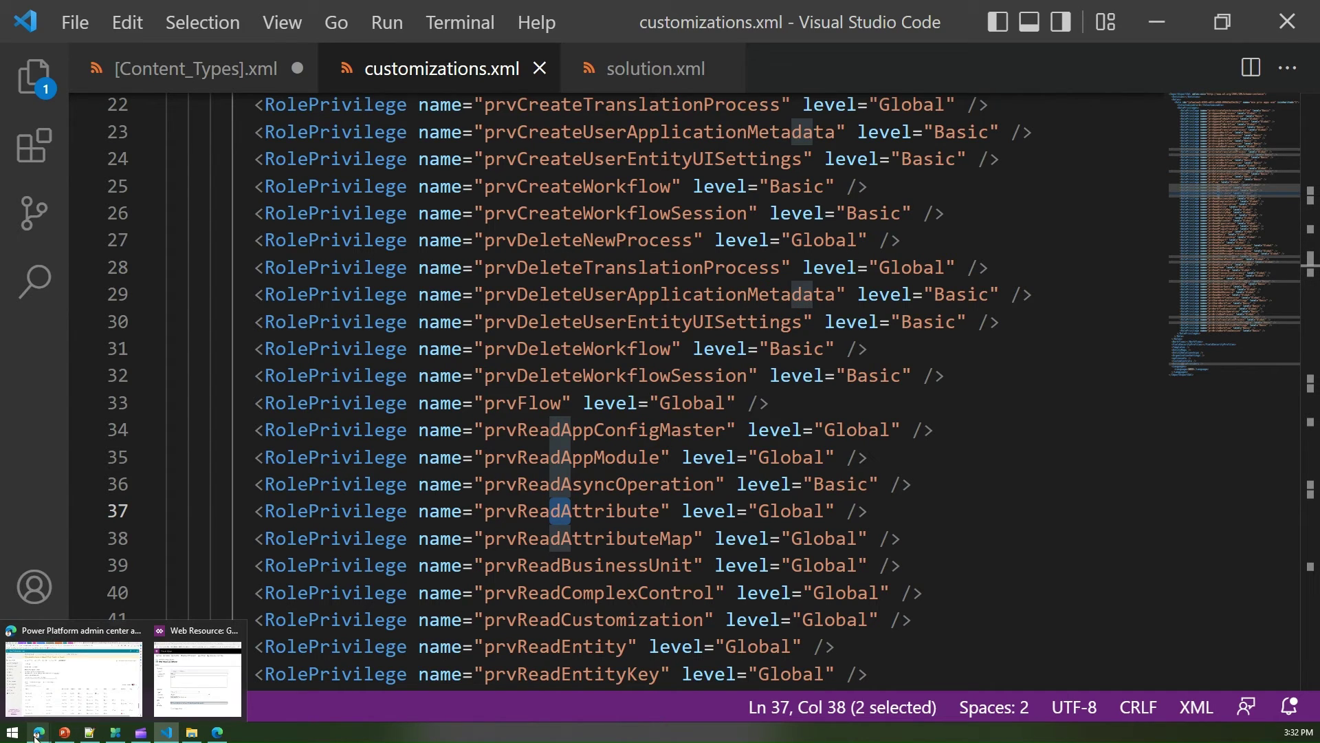
left_click(73, 674)
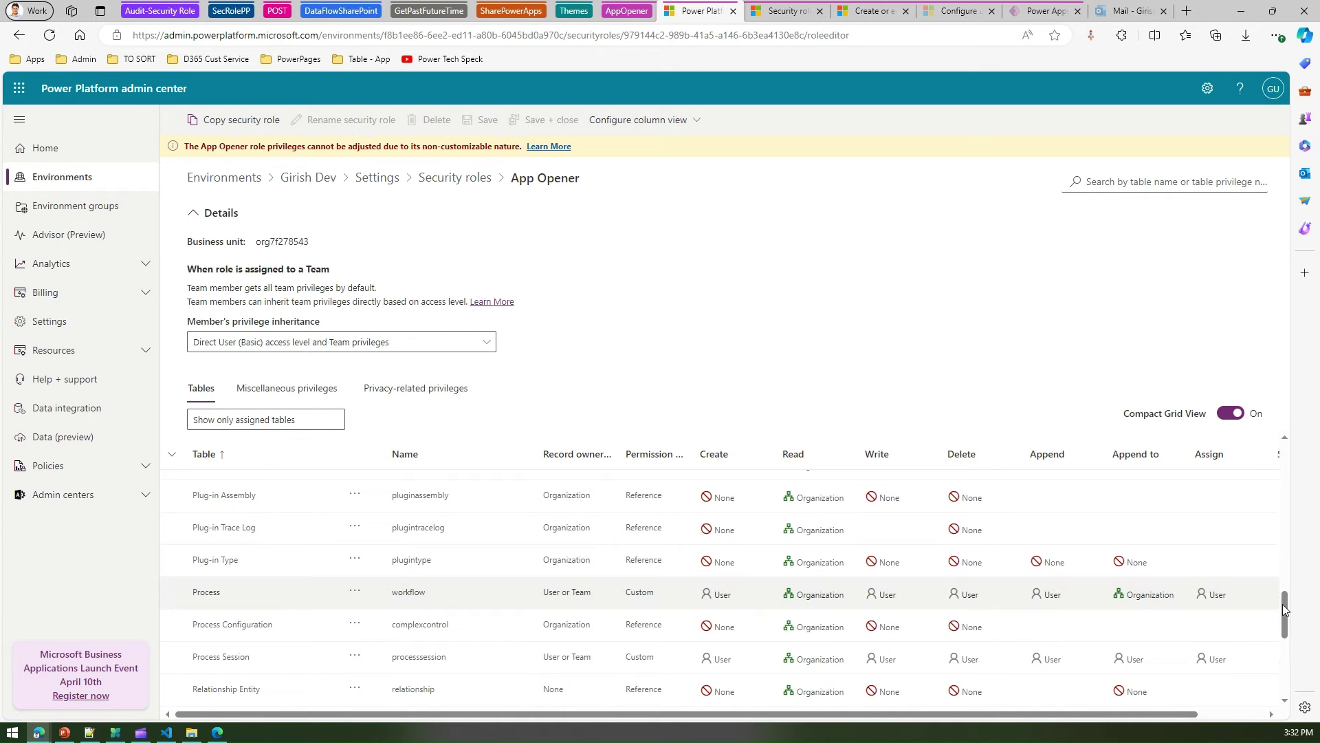
scroll(1283, 619, "down", 3)
scroll(1292, 663, "down", 3)
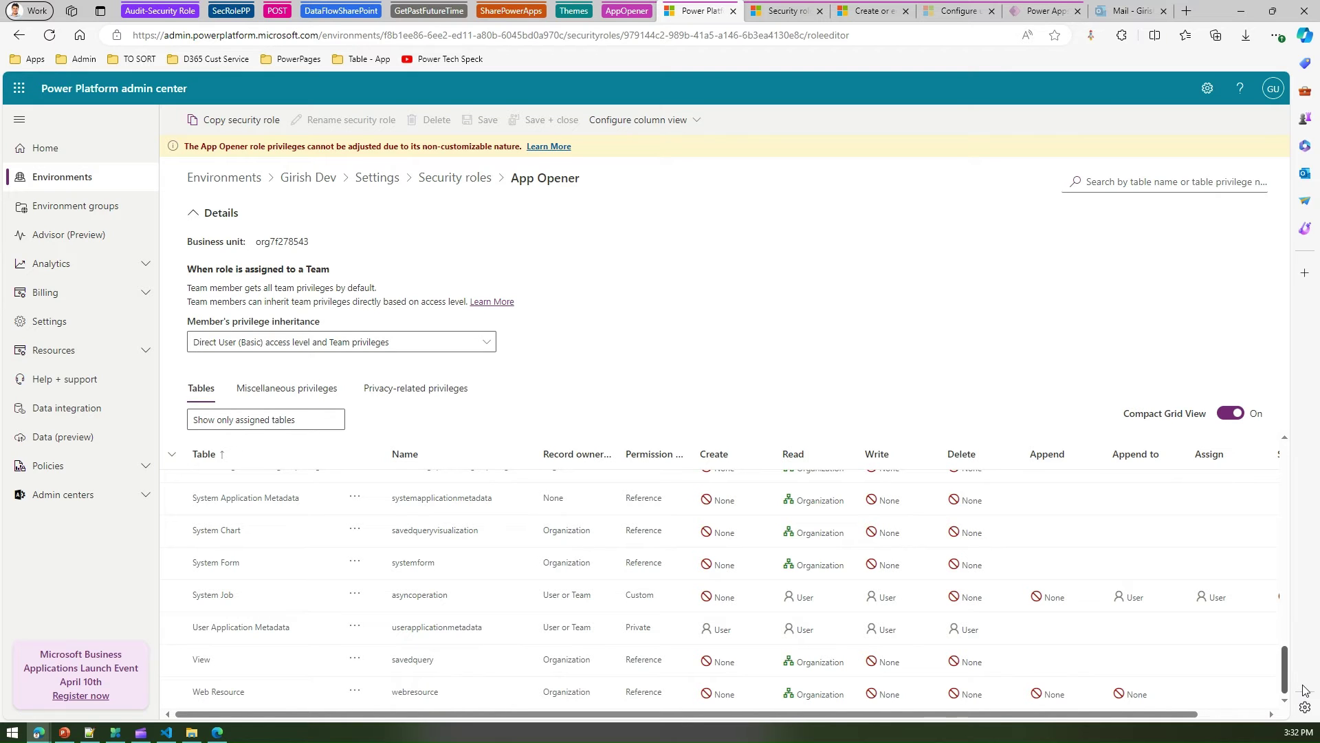
scroll(1292, 631, "up", 3)
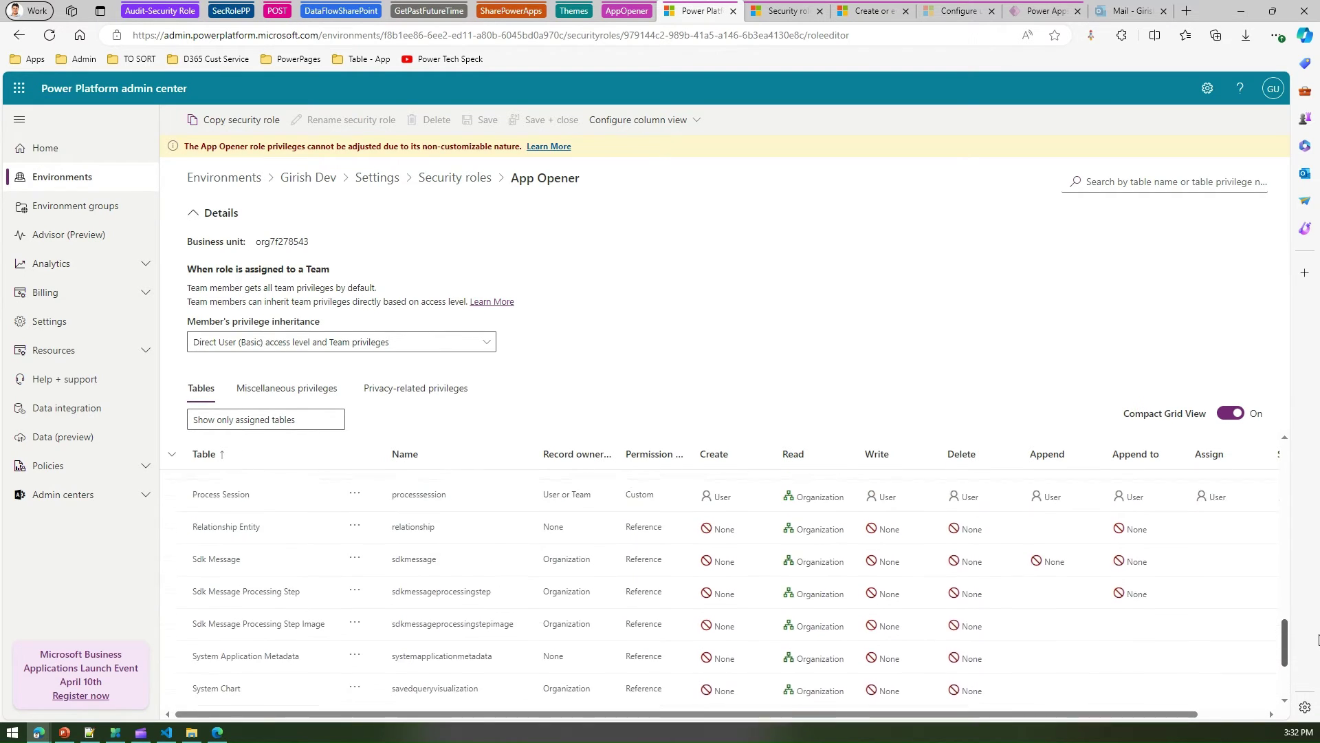
Step: Bring up the environment's security roles list and sort it by role name in descending order
left_click(777, 13)
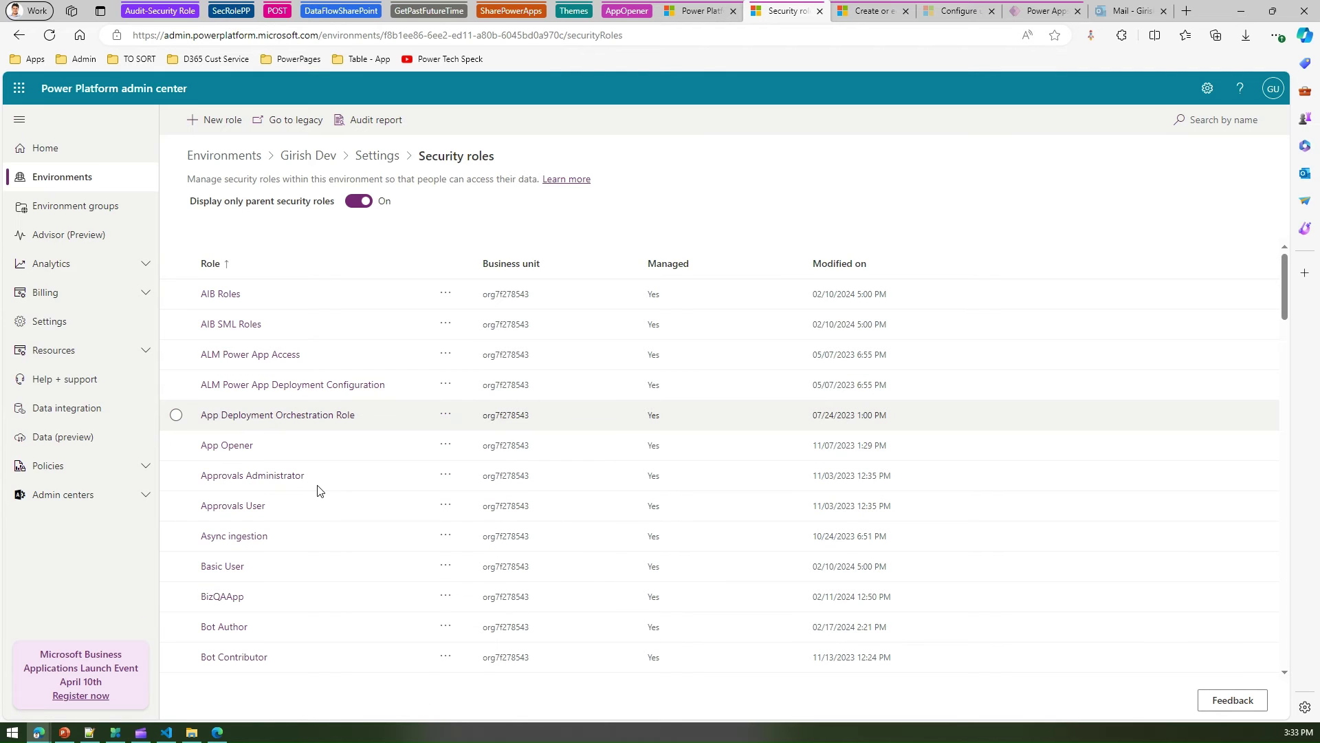
left_click(399, 261)
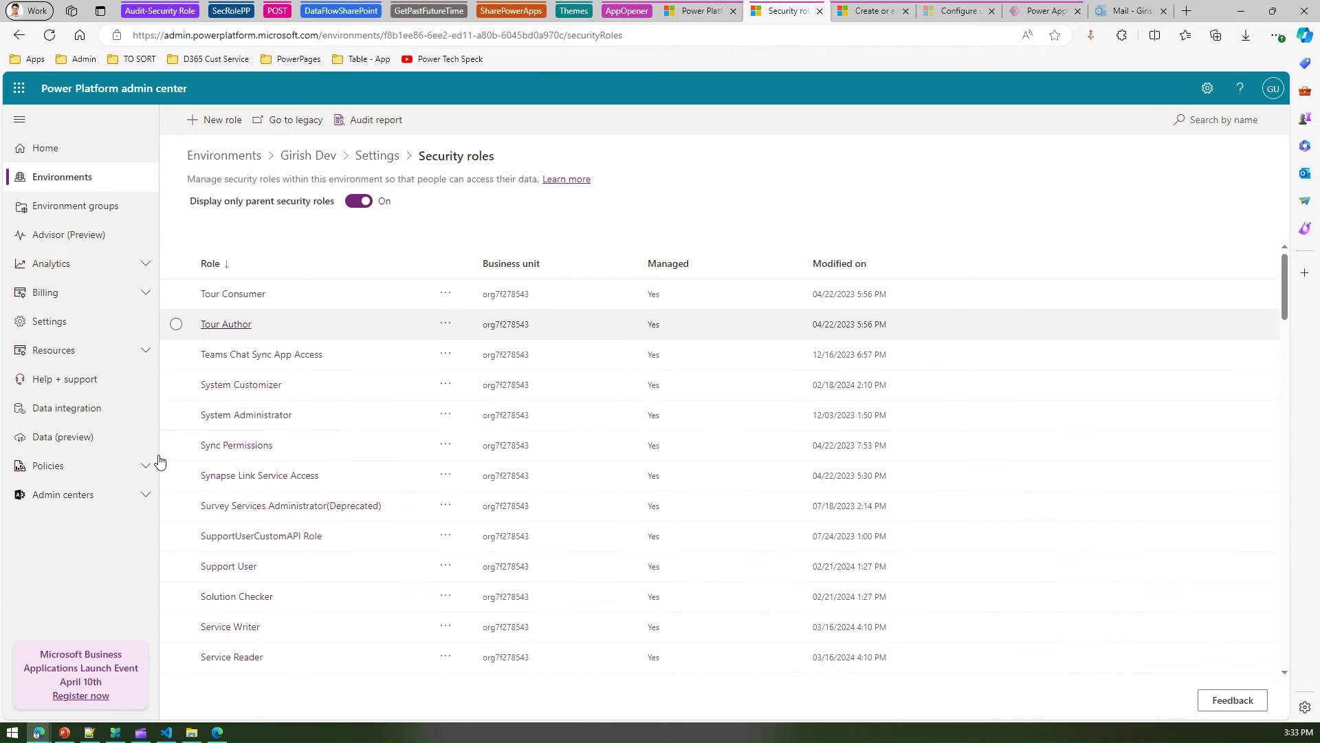
left_click(177, 325)
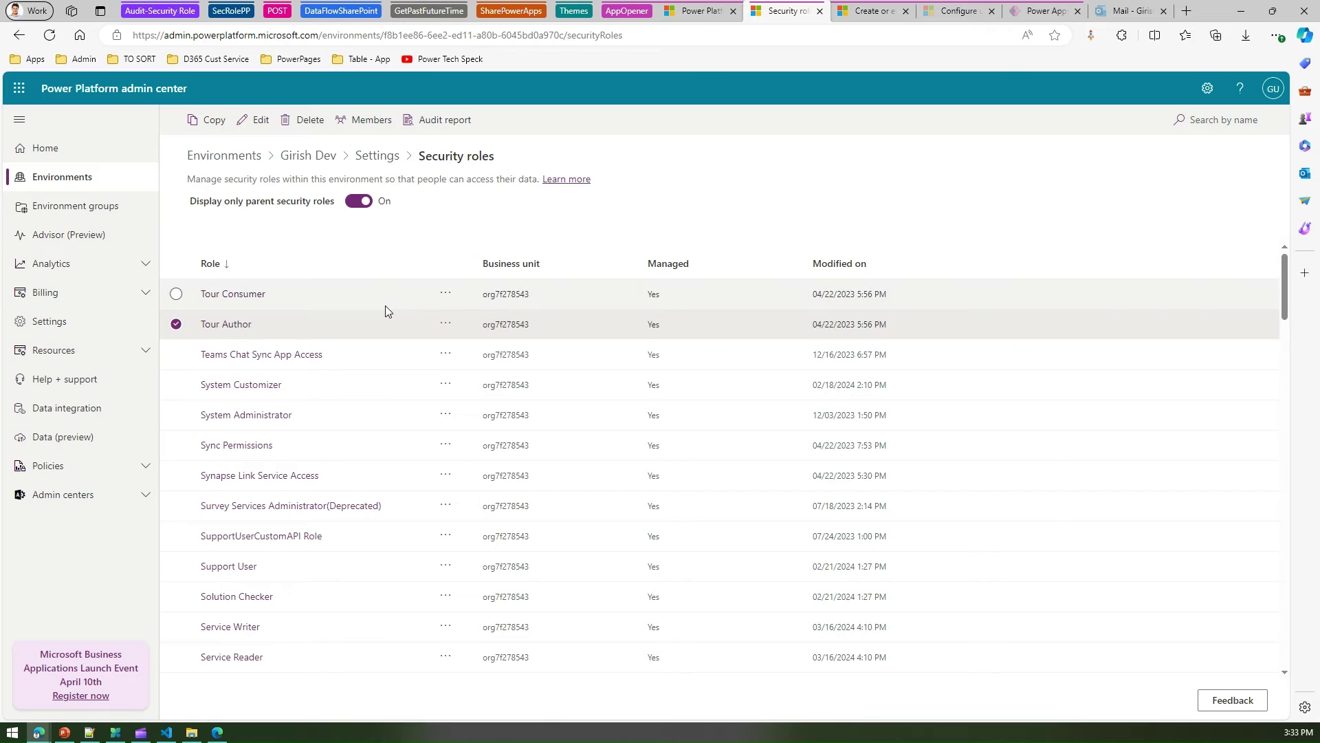
left_click(176, 325)
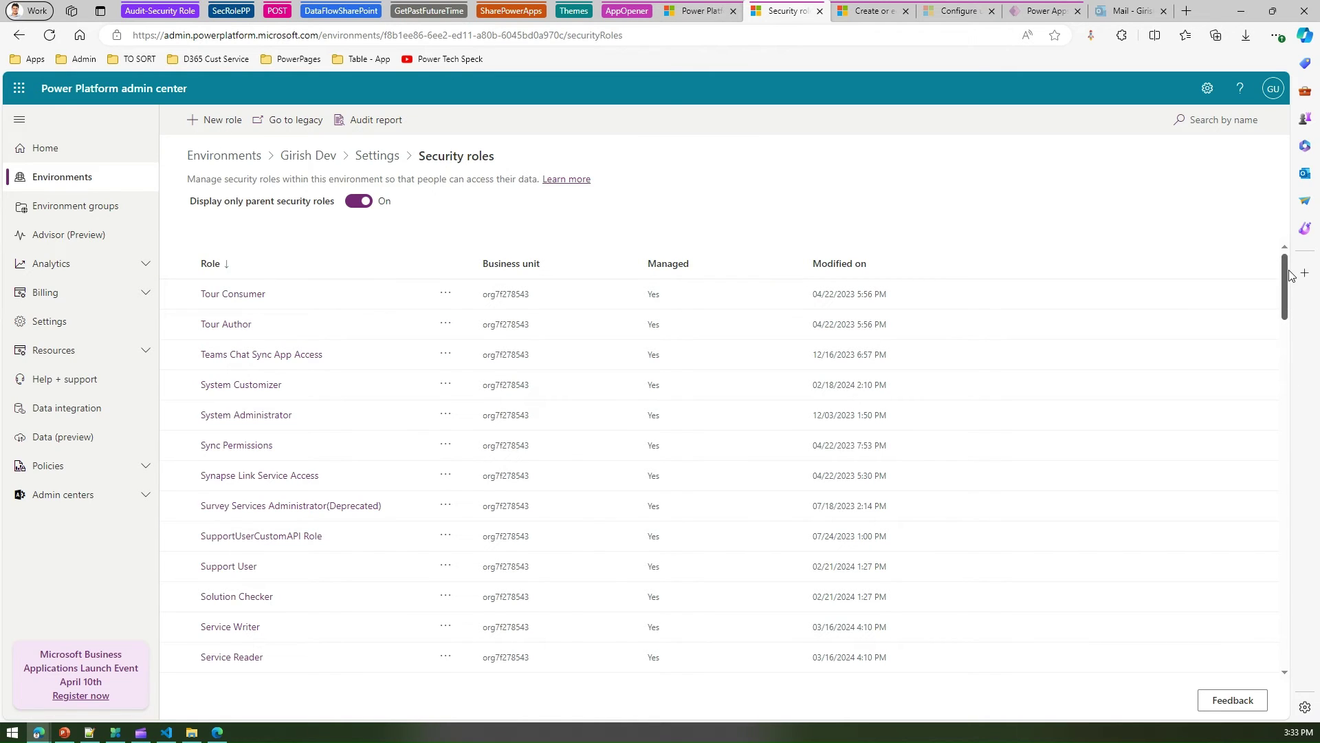
Step: Copy the Basic User role, naming the copy with the account owner's first name followed by CustomRole
left_click(1288, 367)
left_click_drag(1289, 366, 1287, 605)
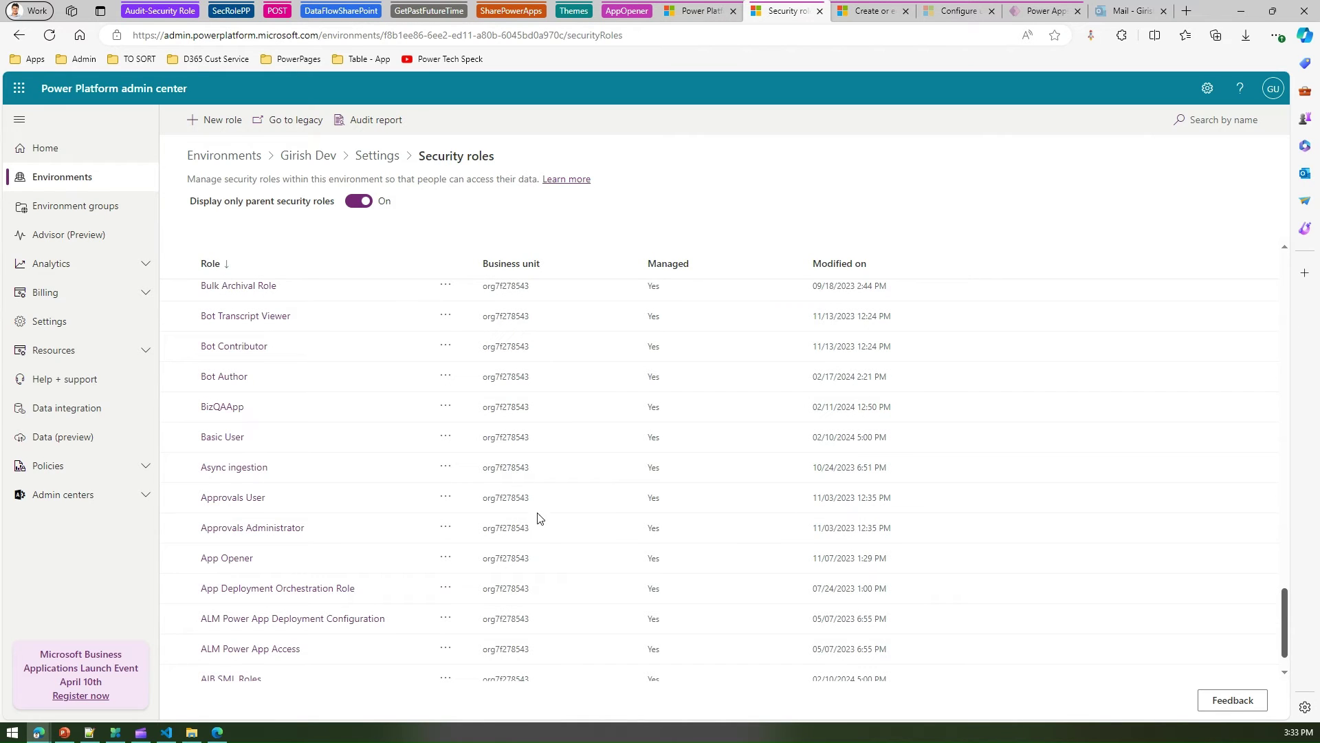
left_click(177, 438)
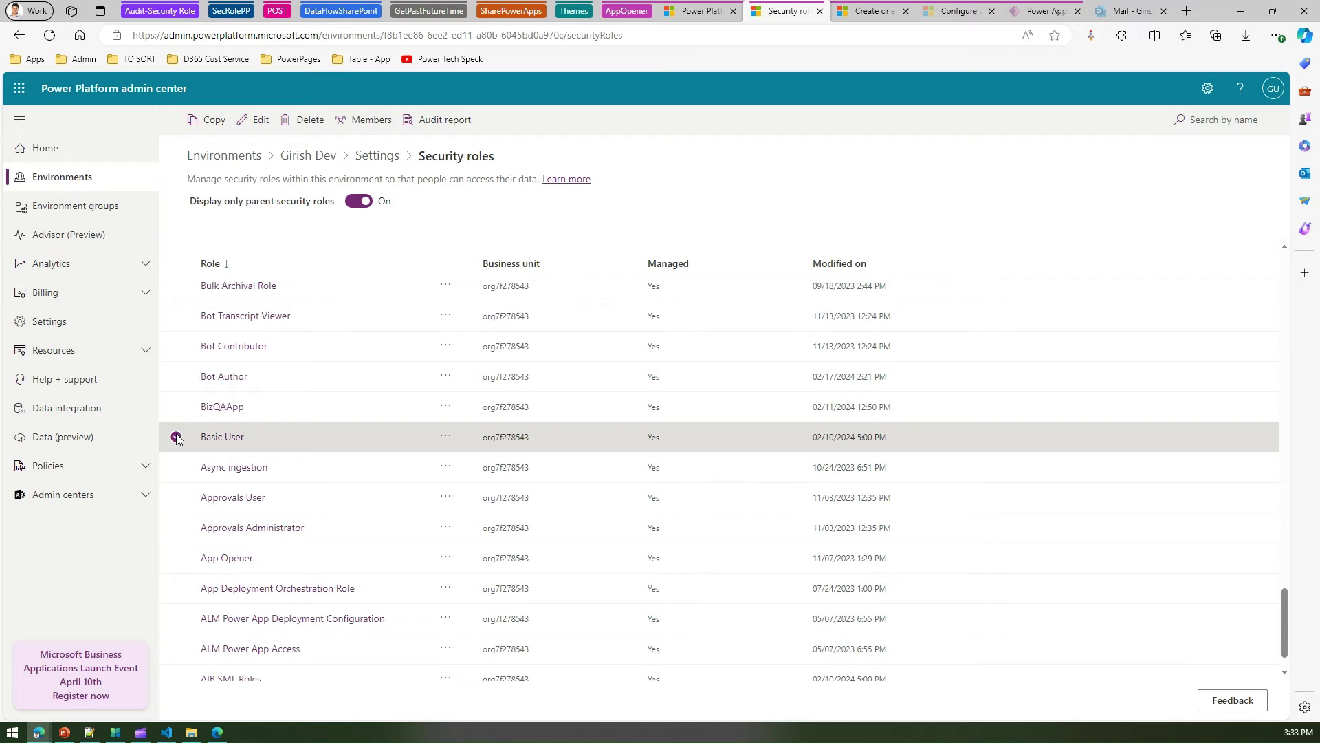
left_click(445, 437)
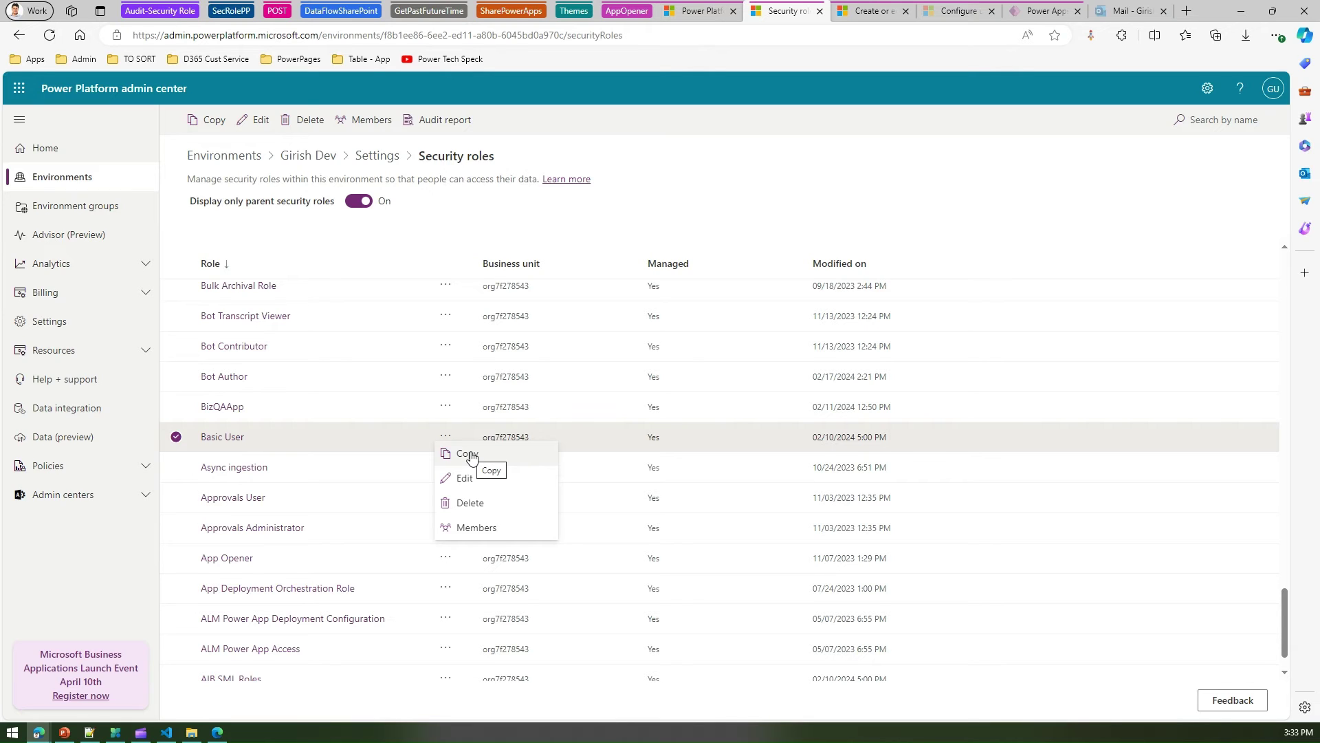
left_click(469, 454)
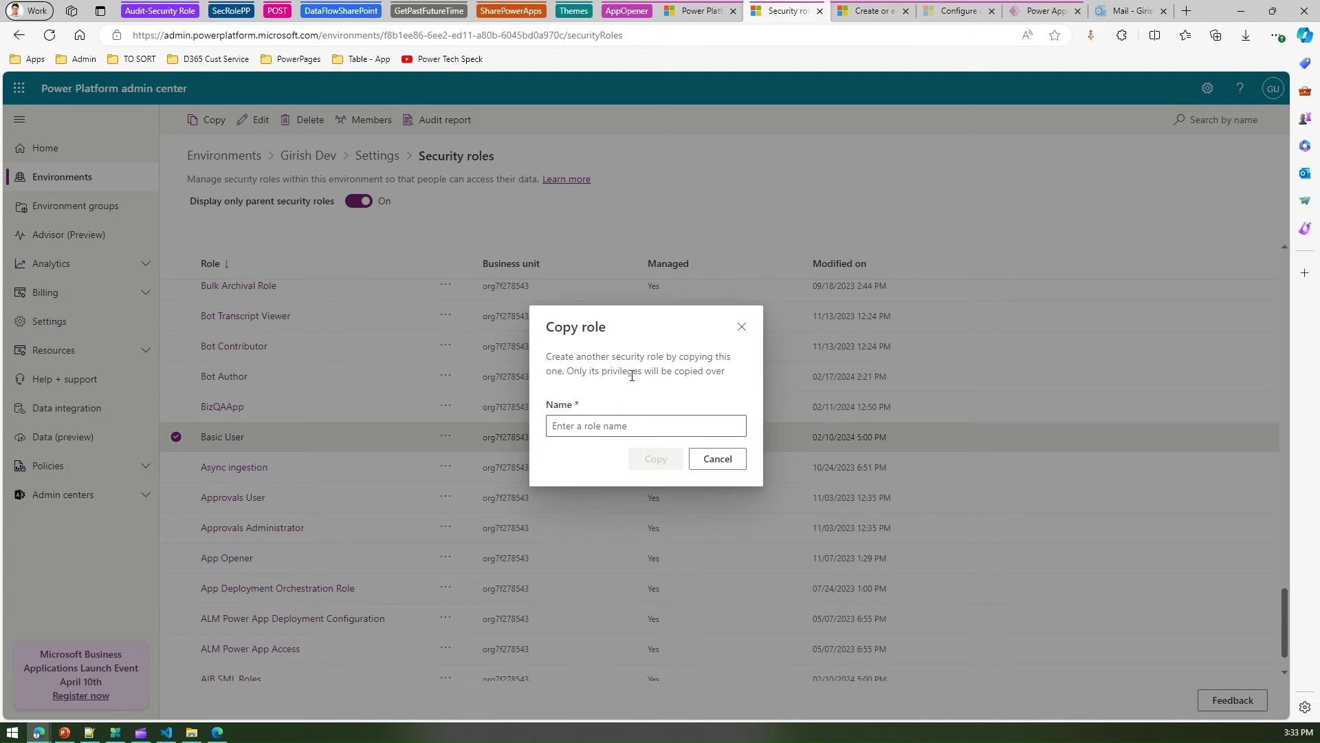
left_click(625, 423)
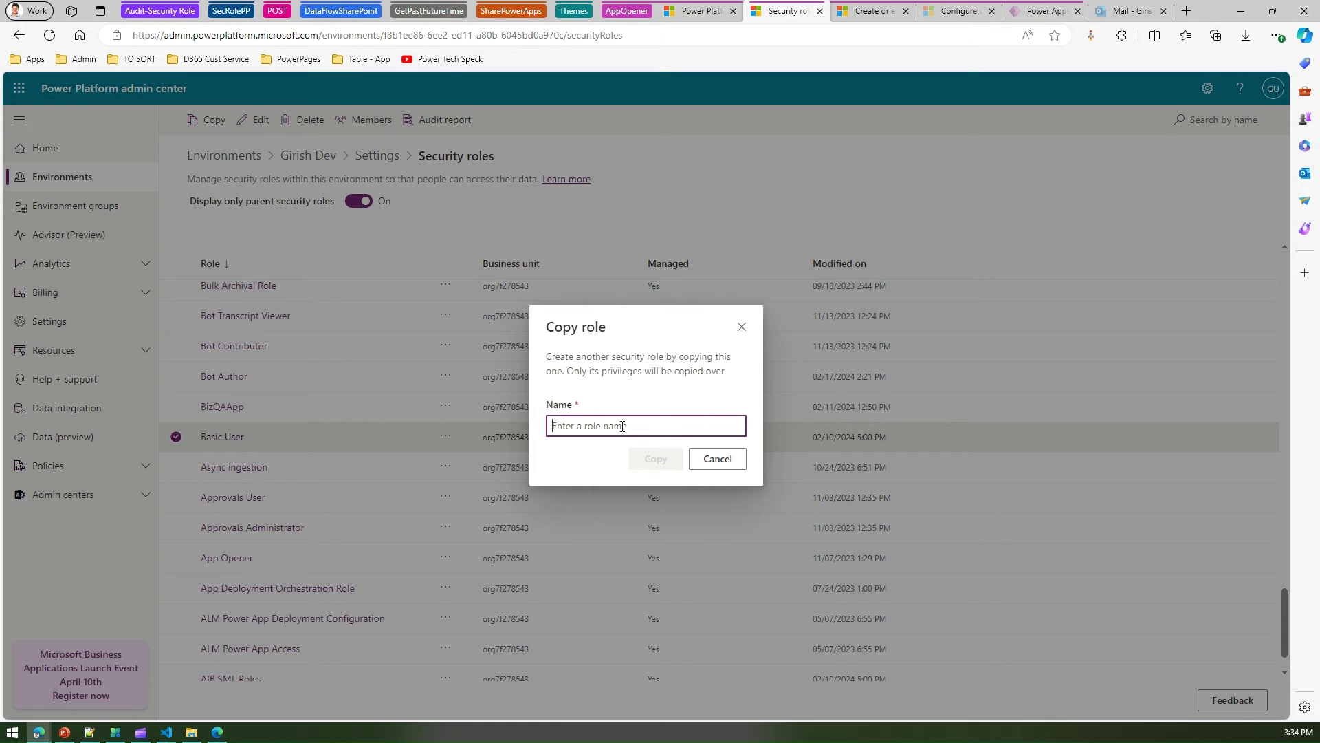
type("GirishCustomRole")
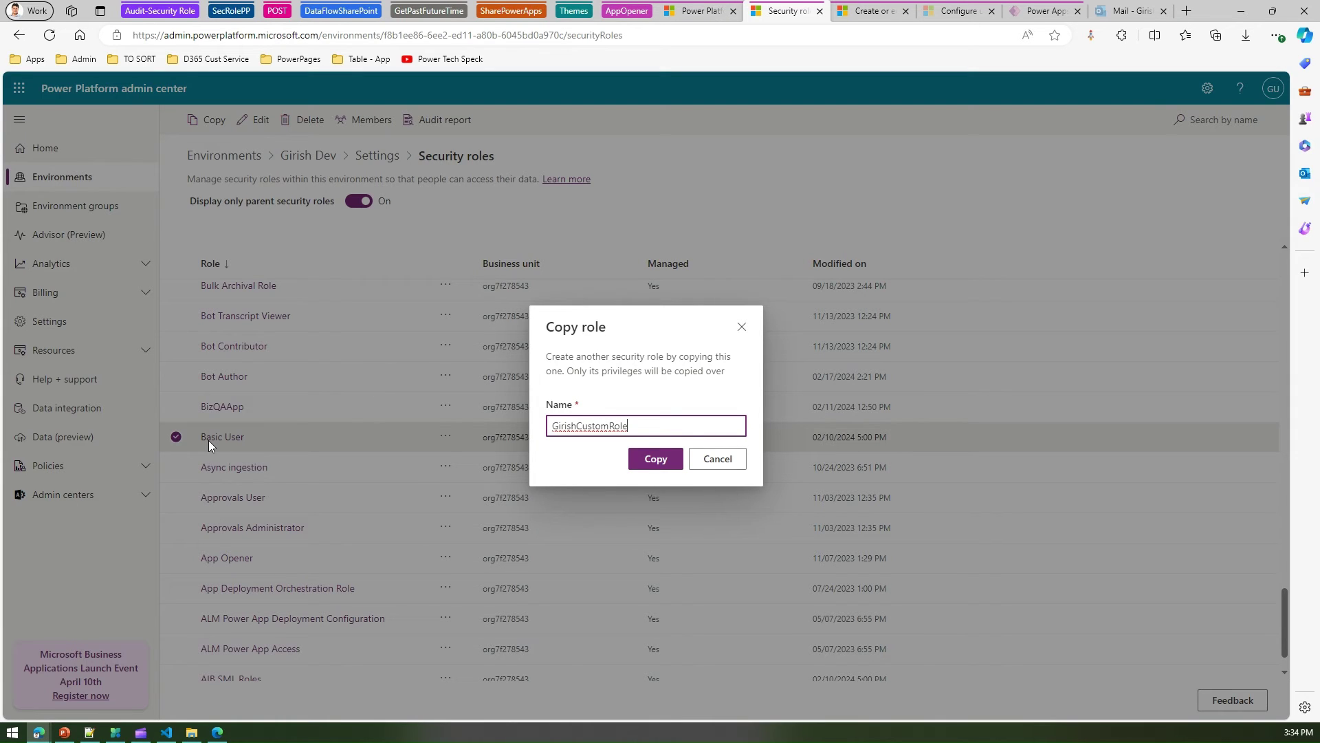
left_click(664, 461)
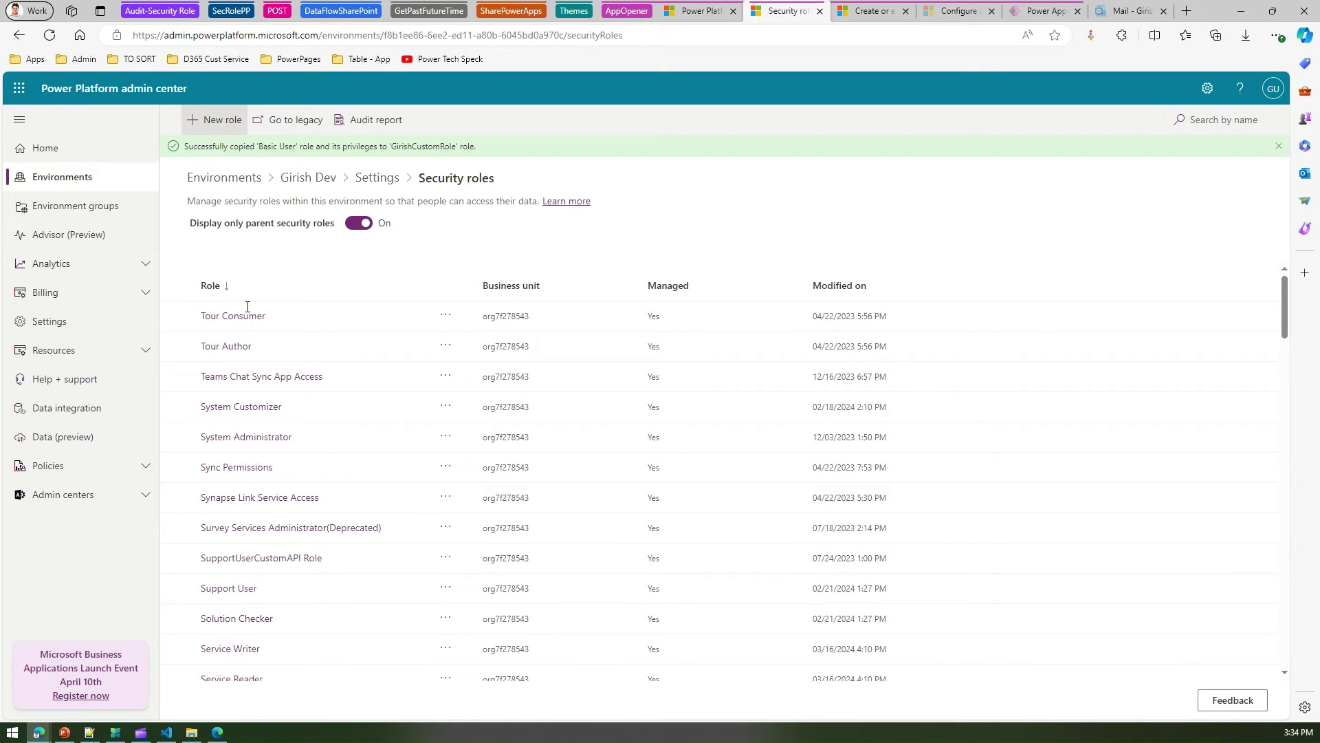
Step: Create a role named with the owner's first name plus CustomRole2024 in business unit org7f278543, with App Opener privileges included
left_click(215, 120)
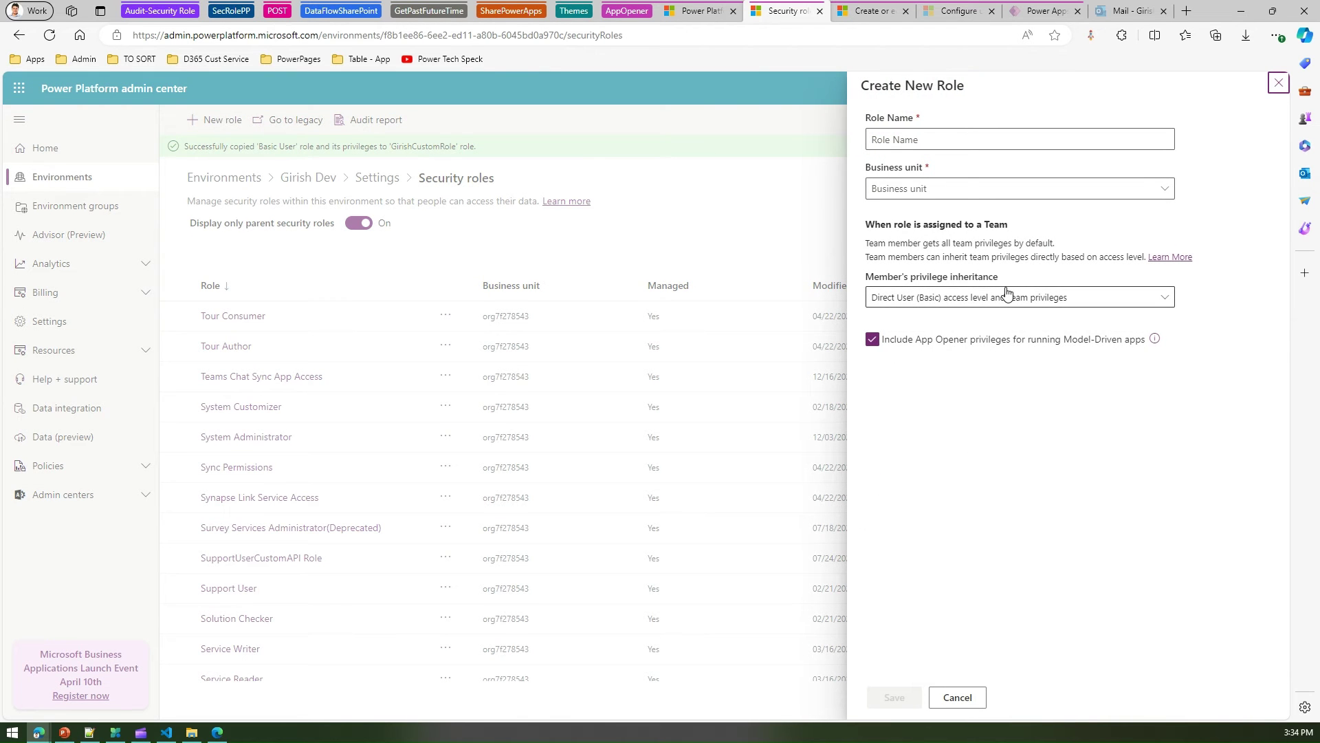
left_click(919, 137)
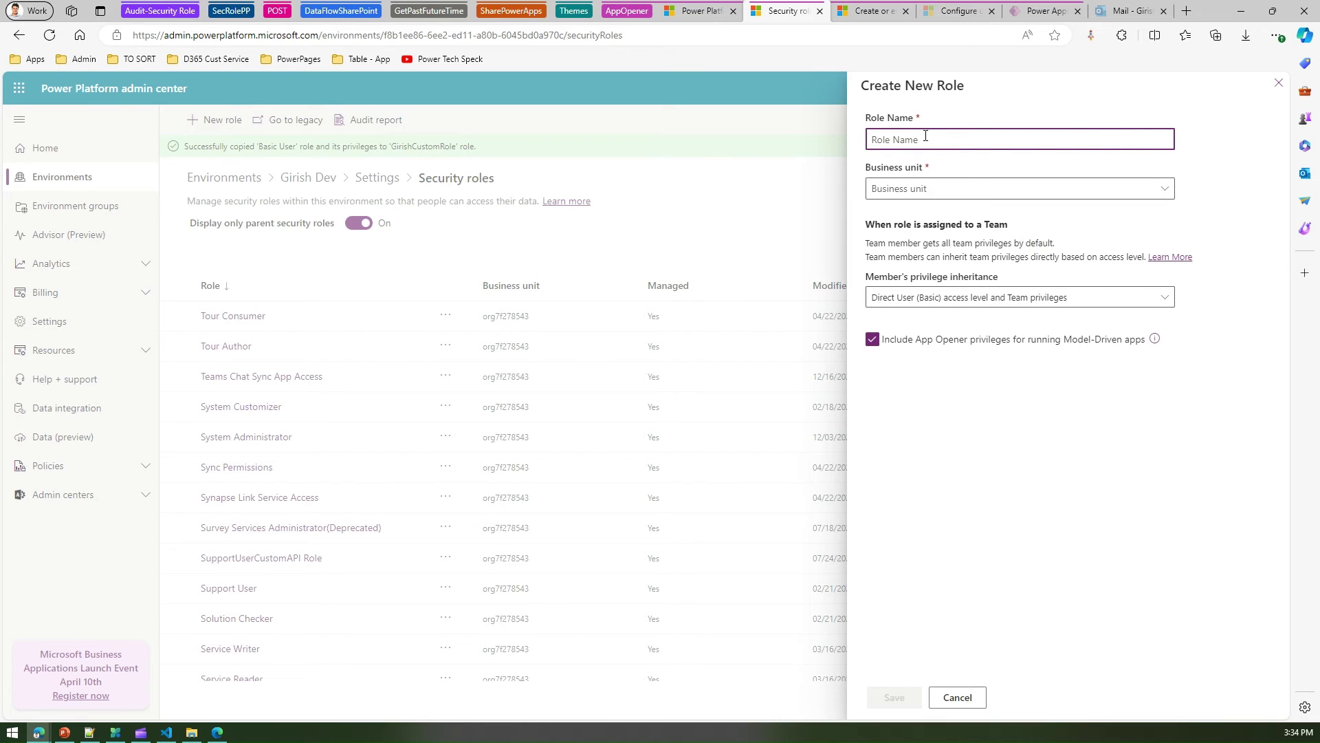
type("GirishCustomRole2024")
left_click(959, 189)
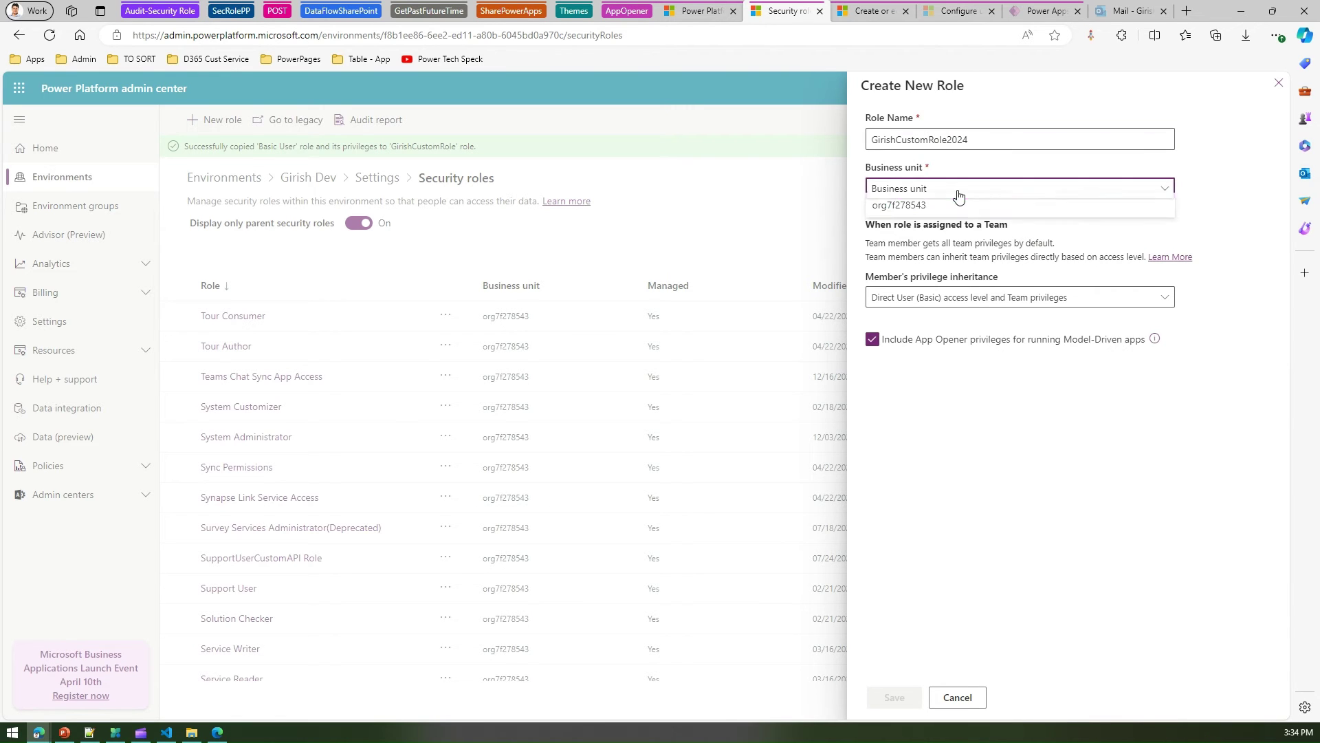
left_click(899, 212)
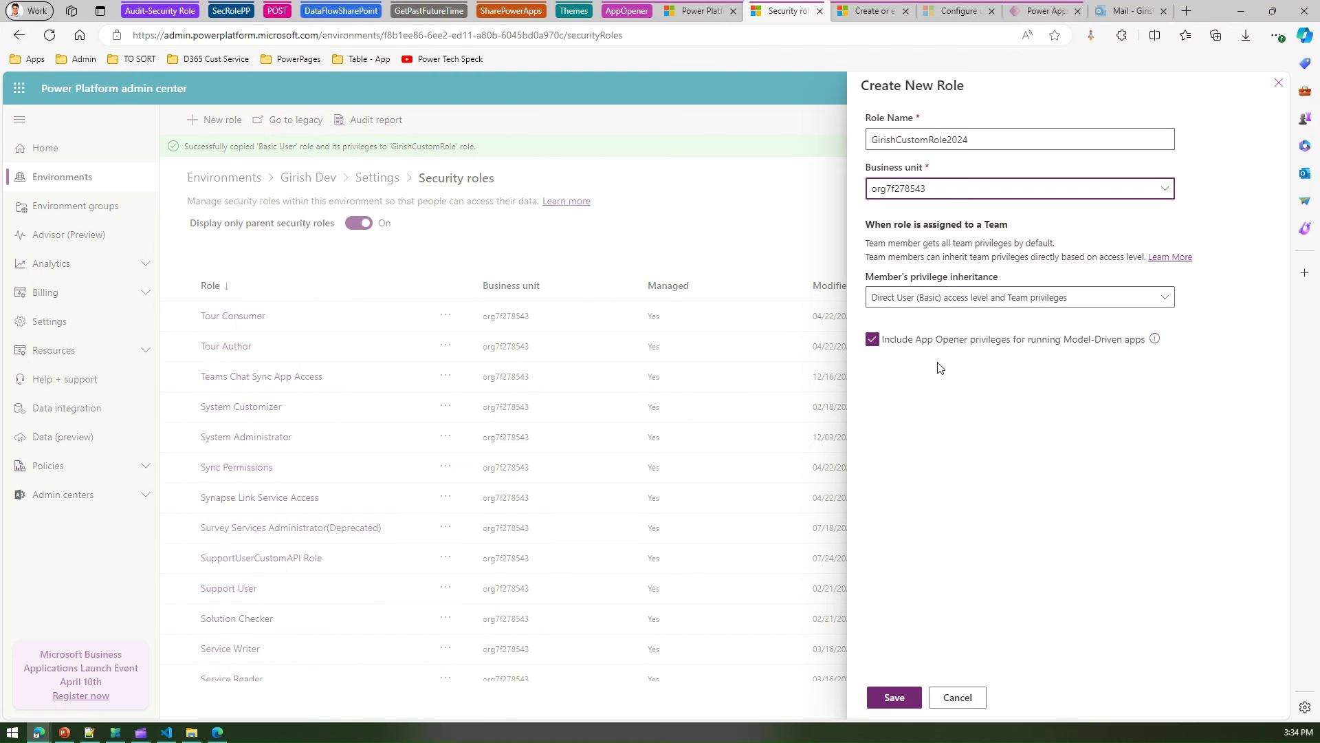
left_click(896, 698)
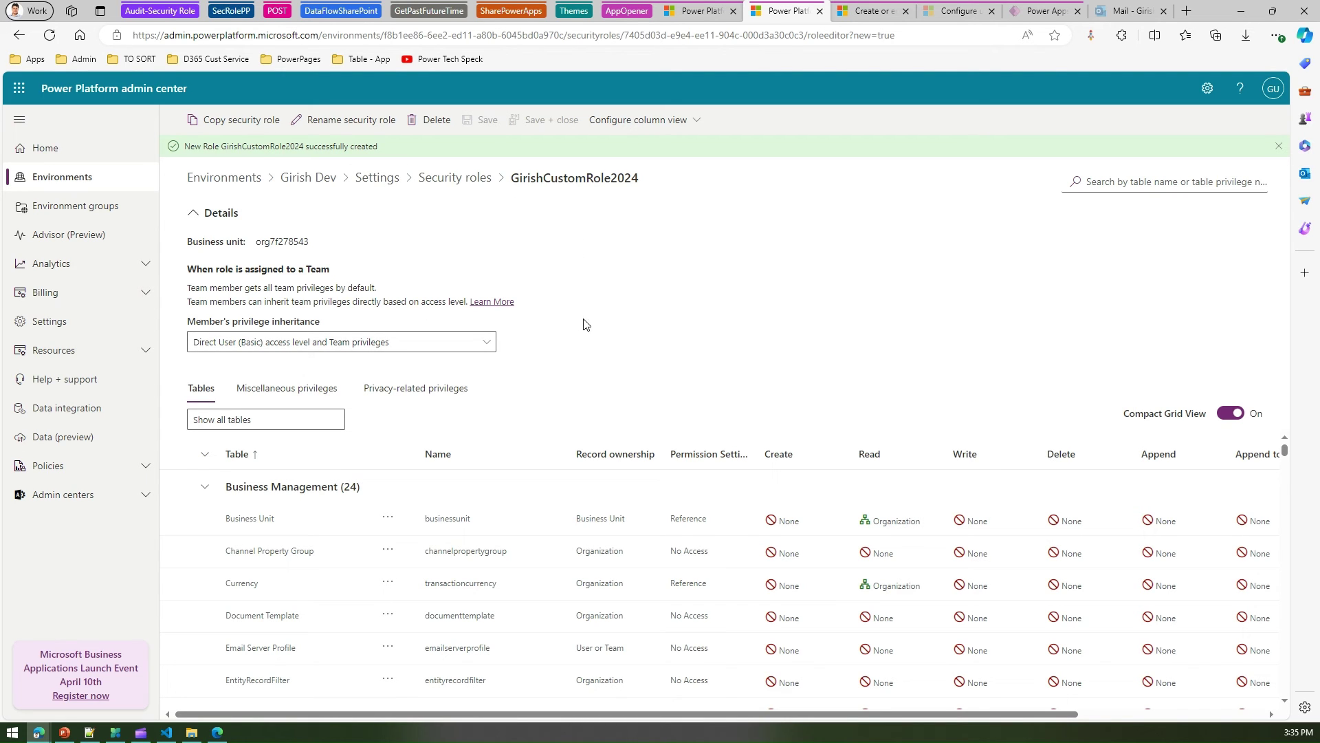
Step: Review the new role's miscellaneous privileges and assigned table privileges, then return to the environment's settings
left_click(323, 393)
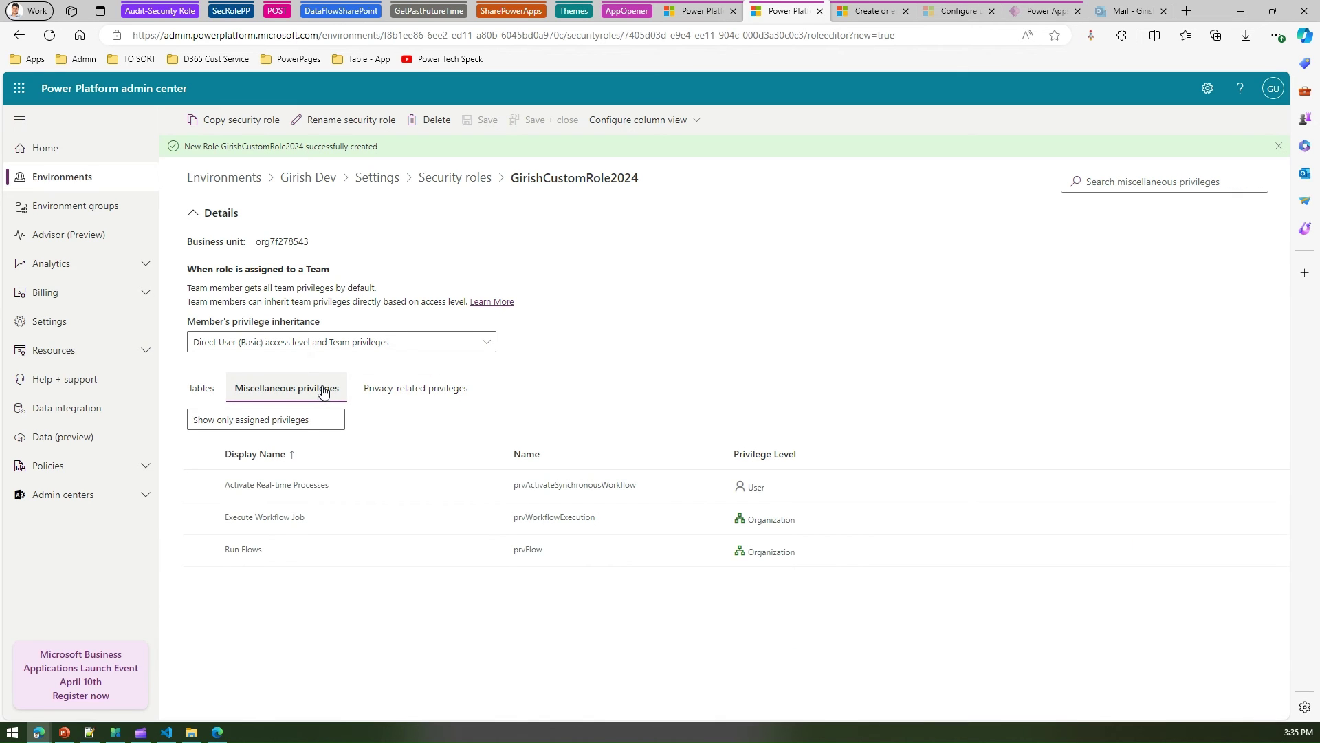
left_click(201, 393)
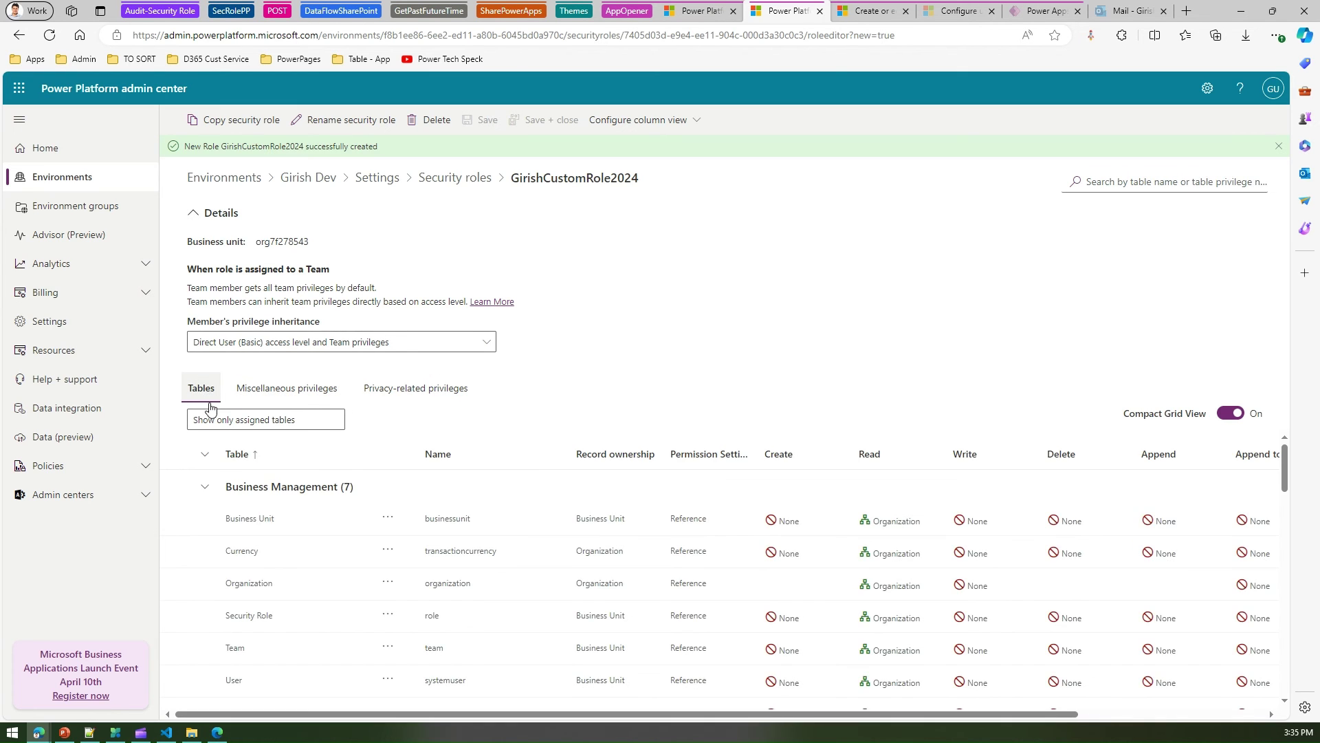
left_click(204, 490)
scroll(250, 647, "down", 15)
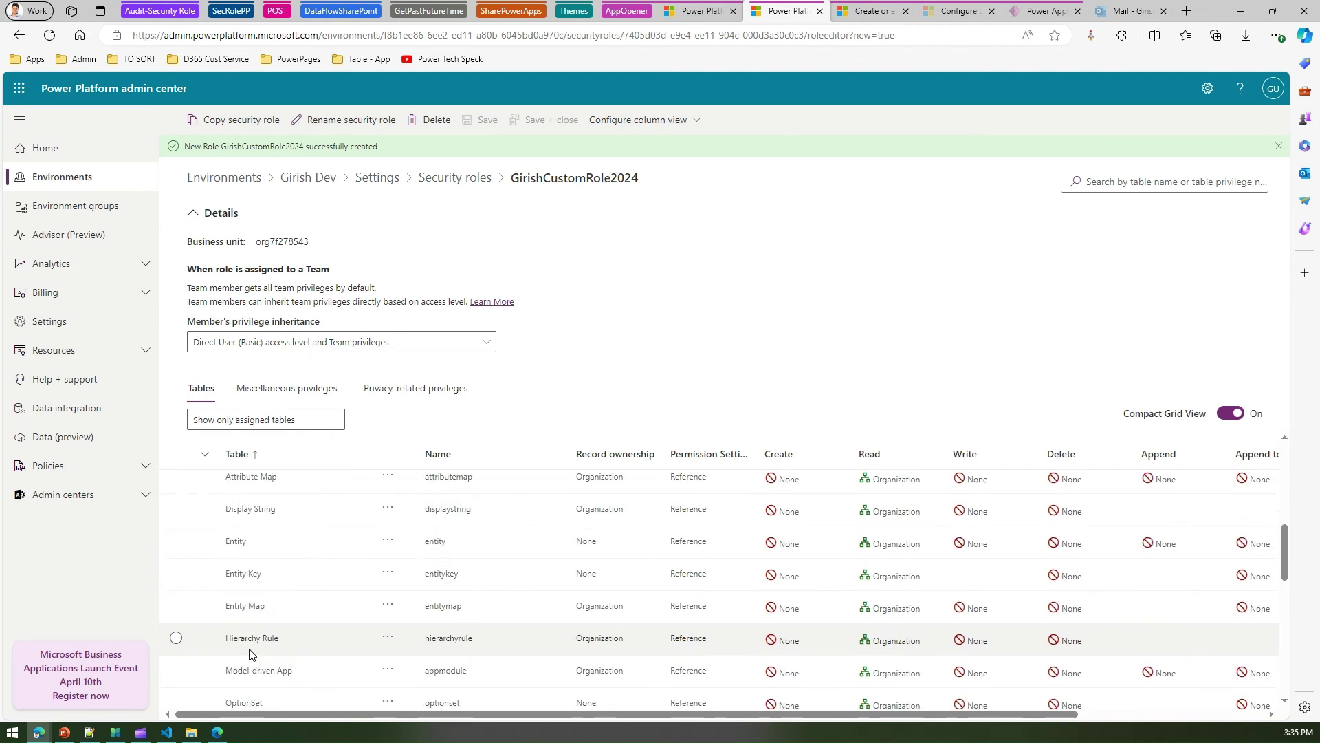
scroll(294, 609, "down", 3)
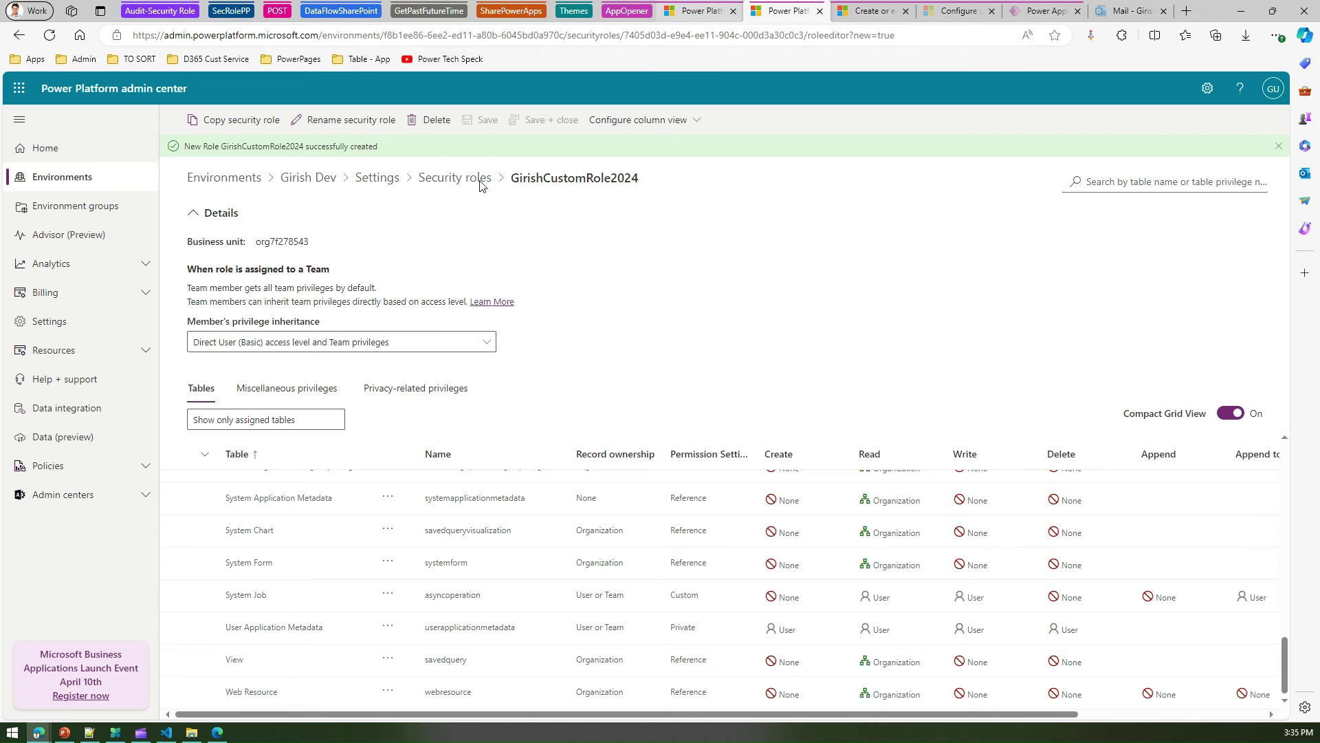
left_click(445, 179)
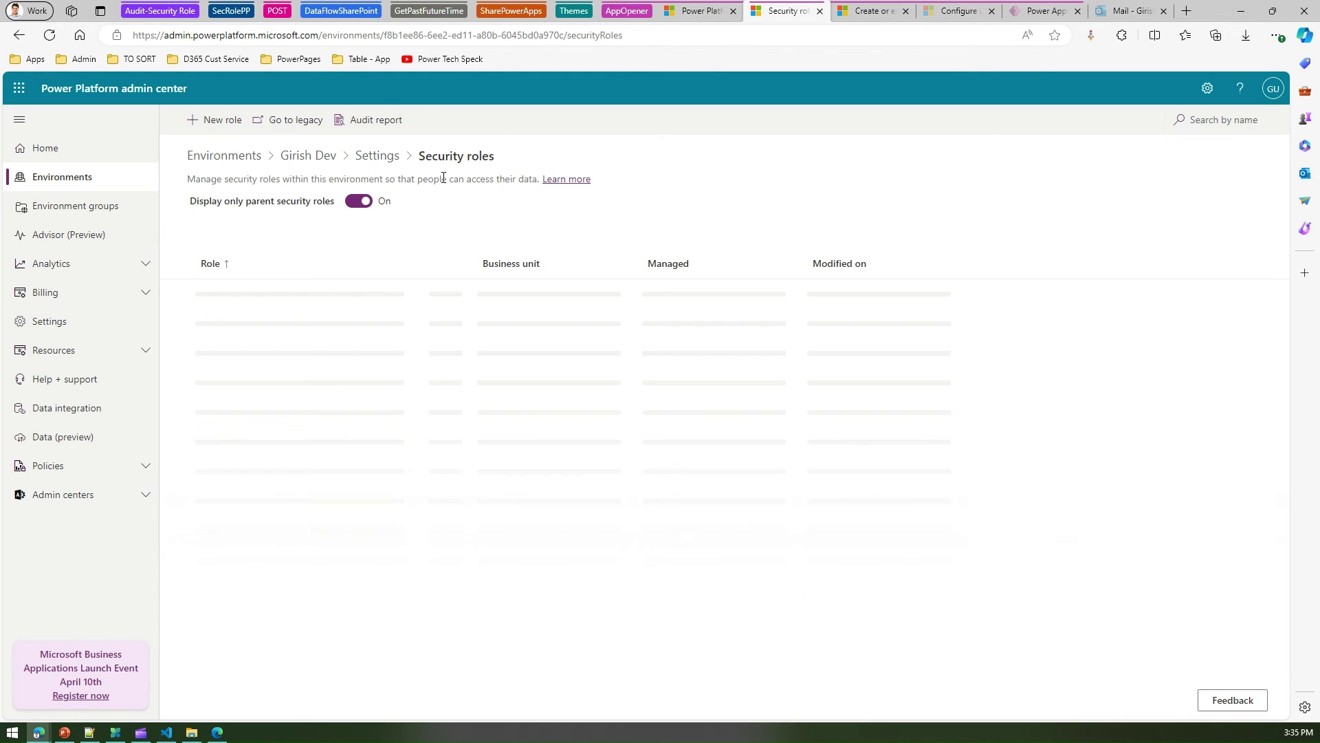
left_click(379, 157)
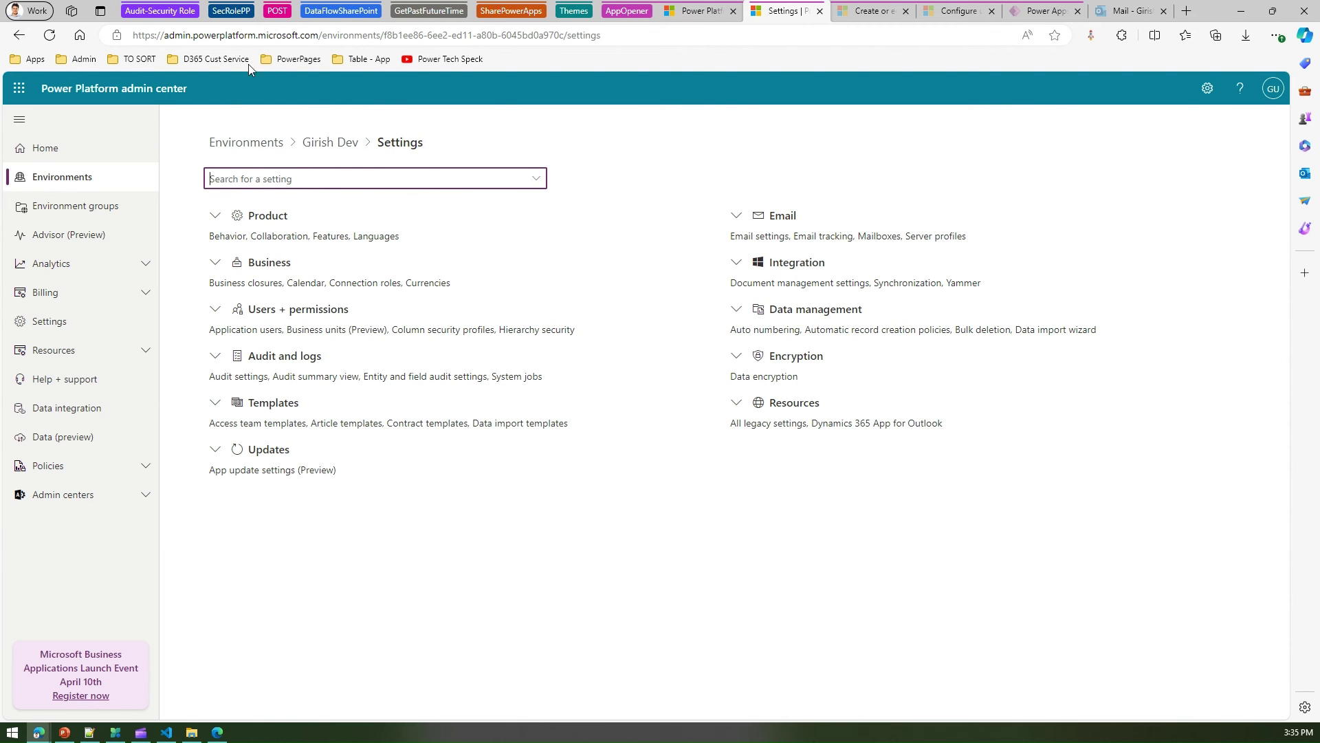
Step: Switch to Power Apps and open the environment's advanced settings
left_click(1043, 13)
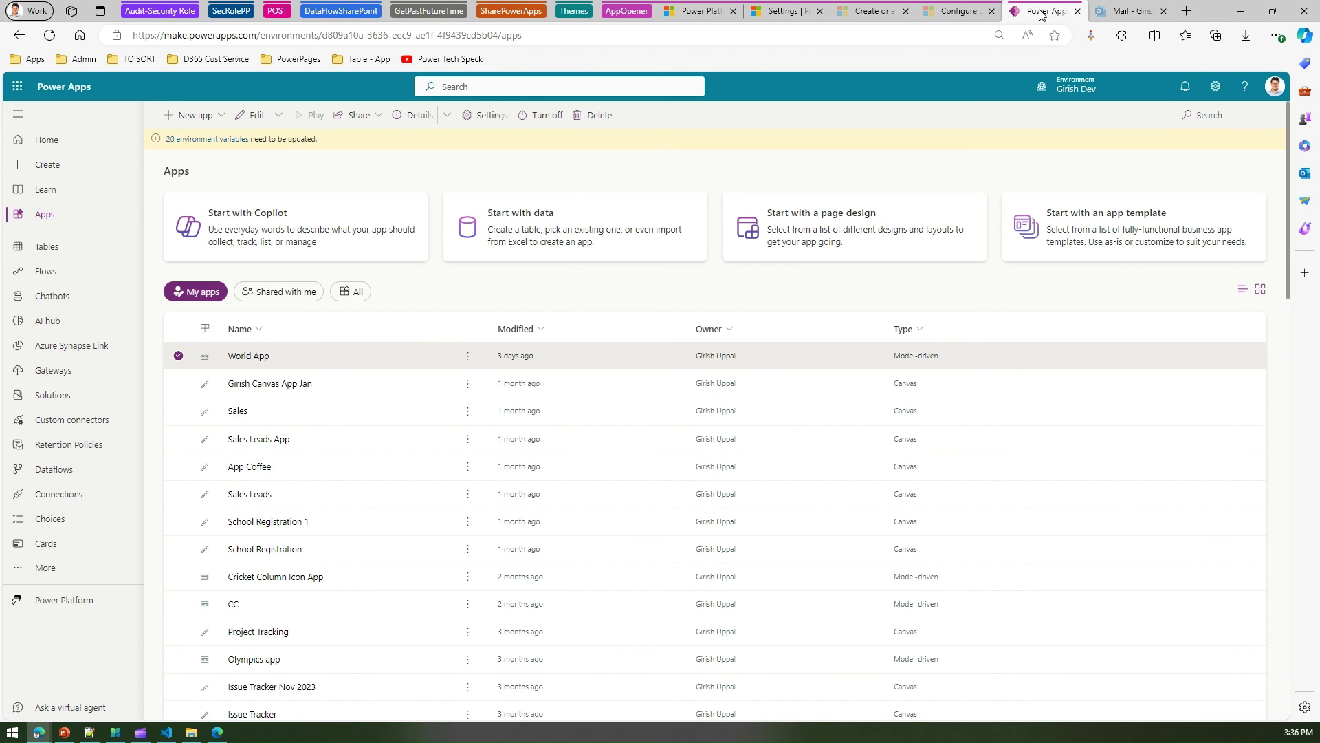
left_click(1216, 86)
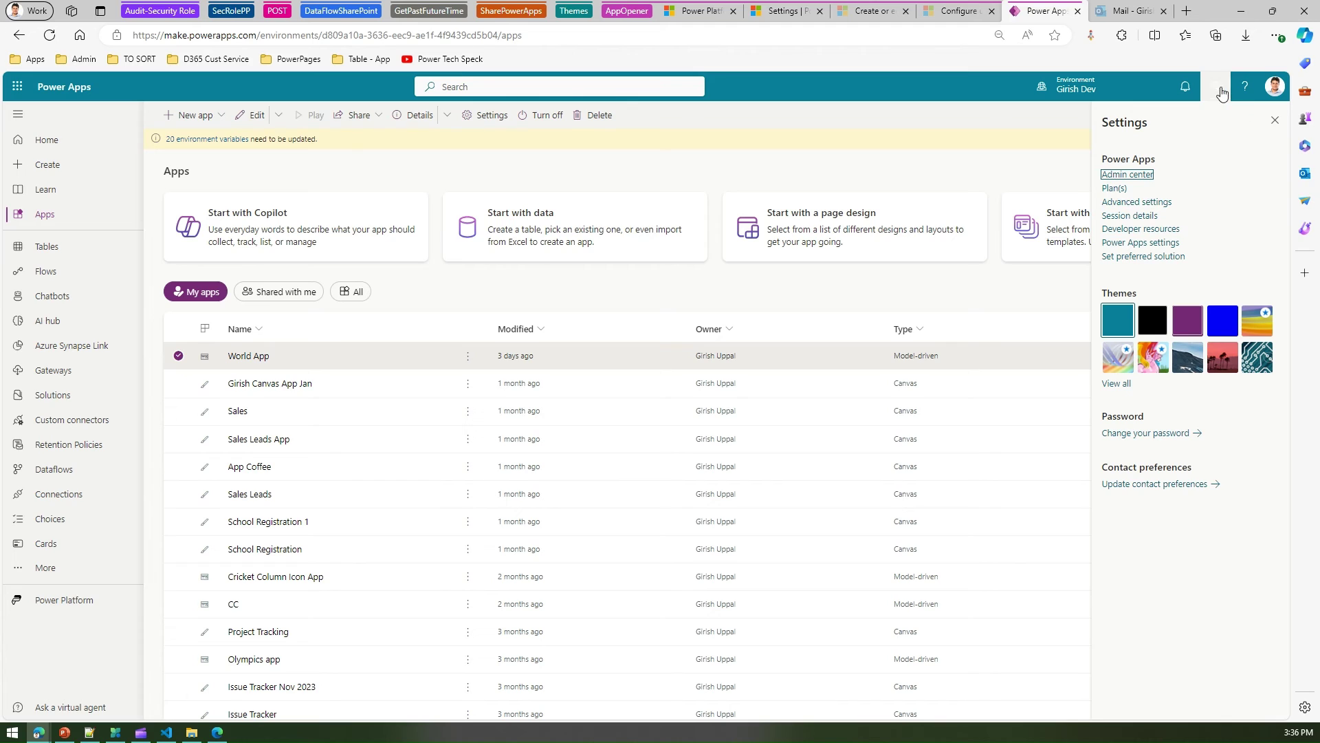
left_click(1164, 203)
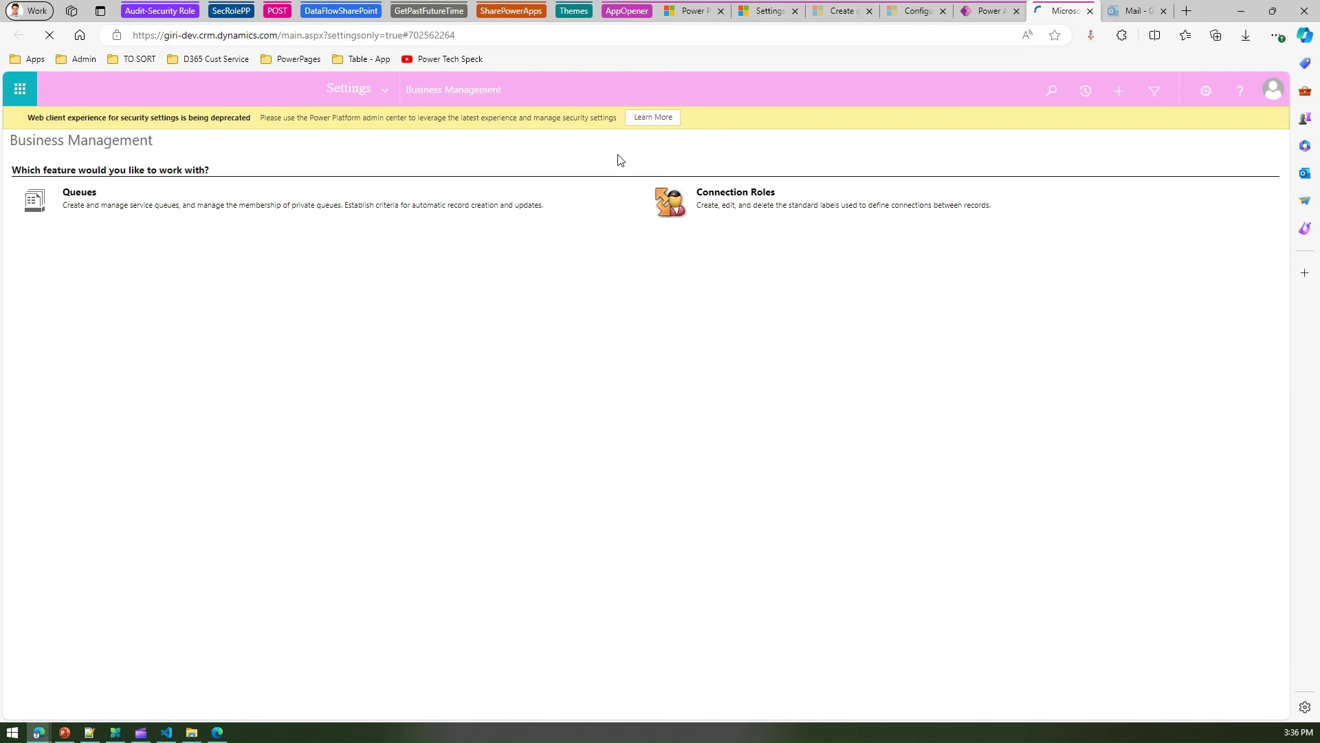
Step: Open the 2024 custom role from the environment's security roles list and go to the World table under Custom Entities
left_click(390, 89)
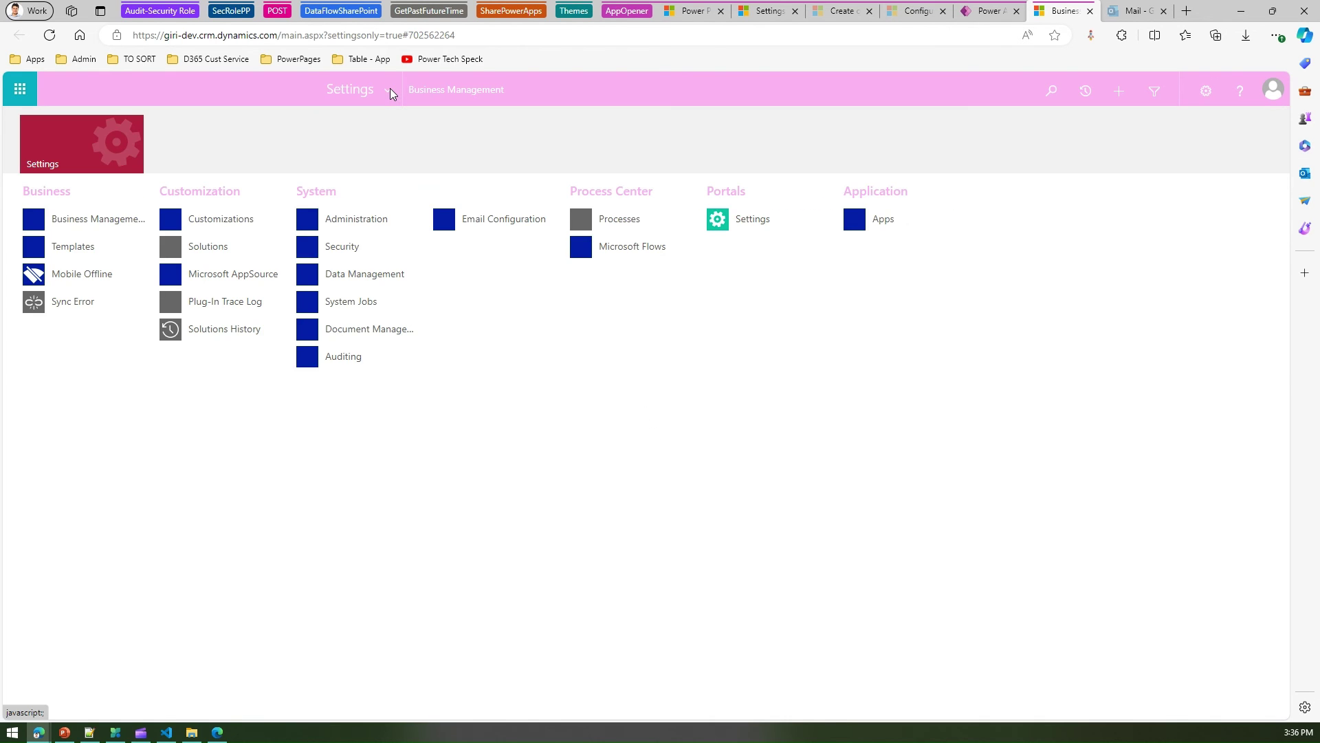
left_click(351, 249)
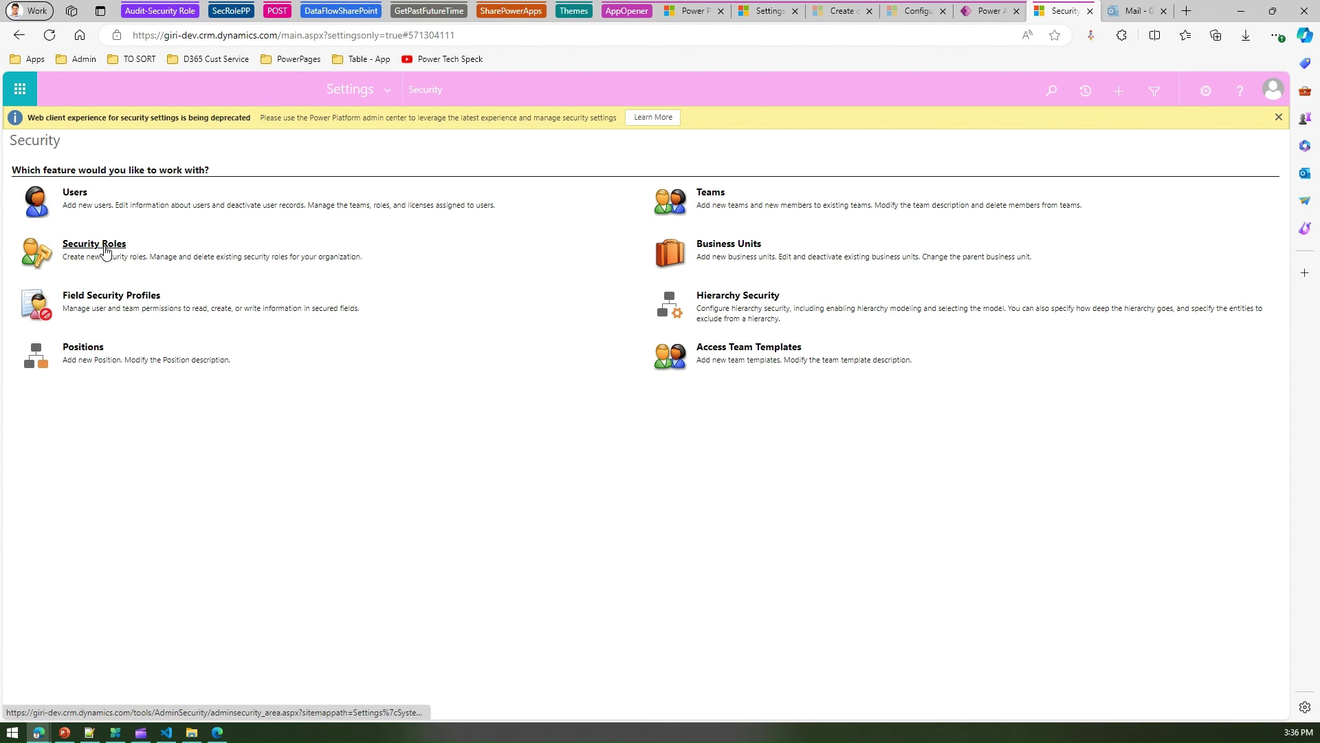
left_click(106, 252)
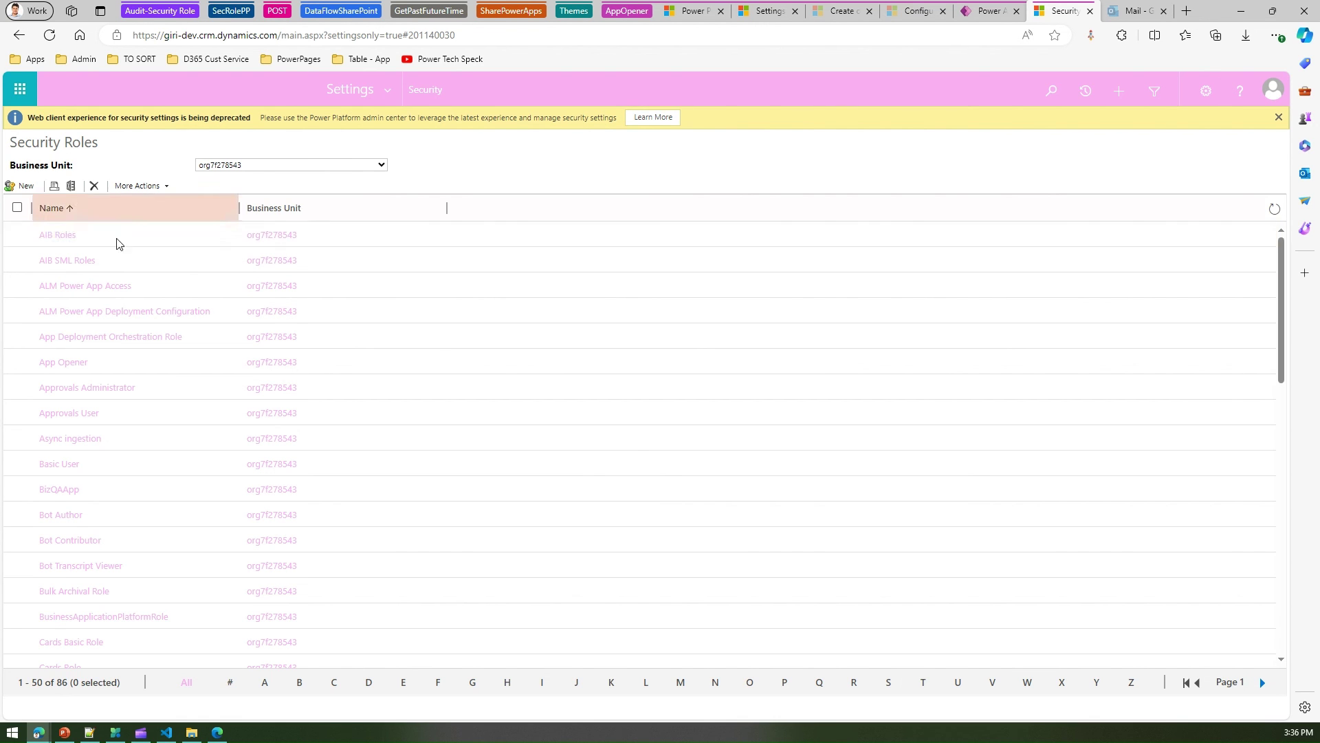
left_click(472, 687)
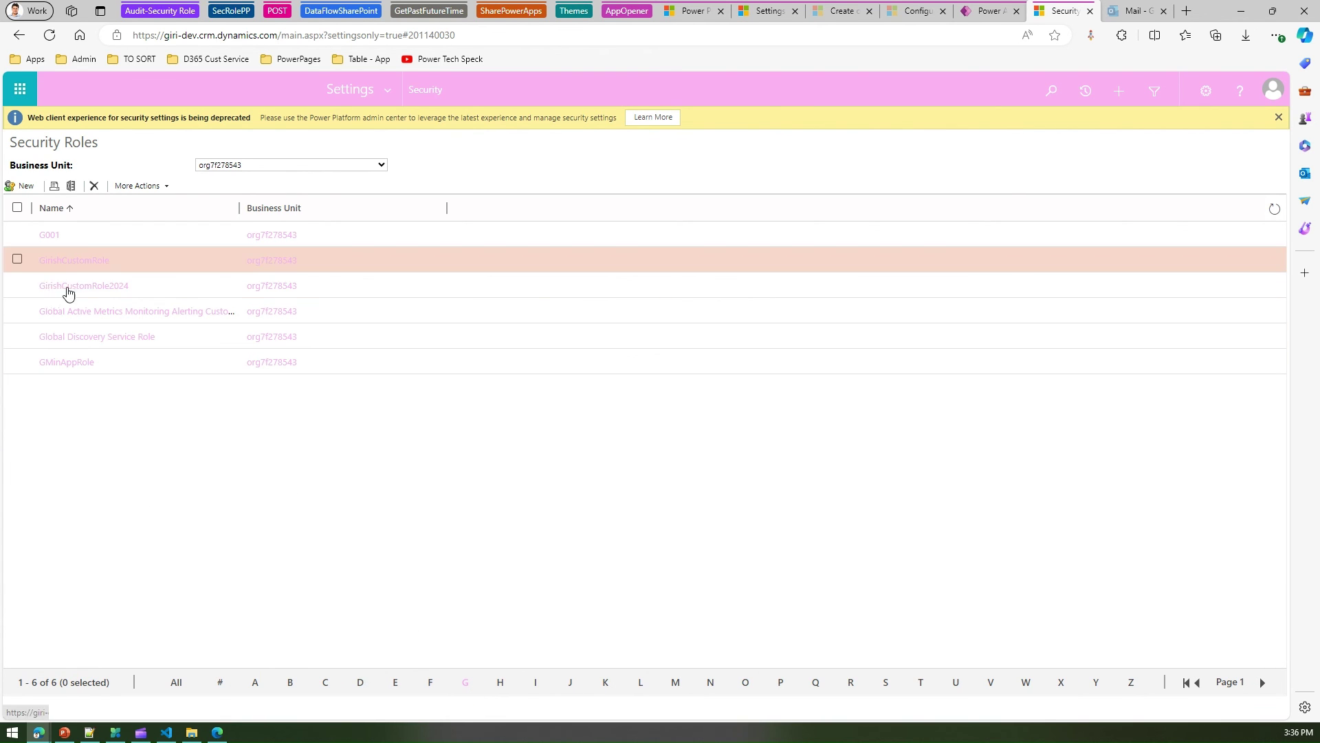
left_click(98, 286)
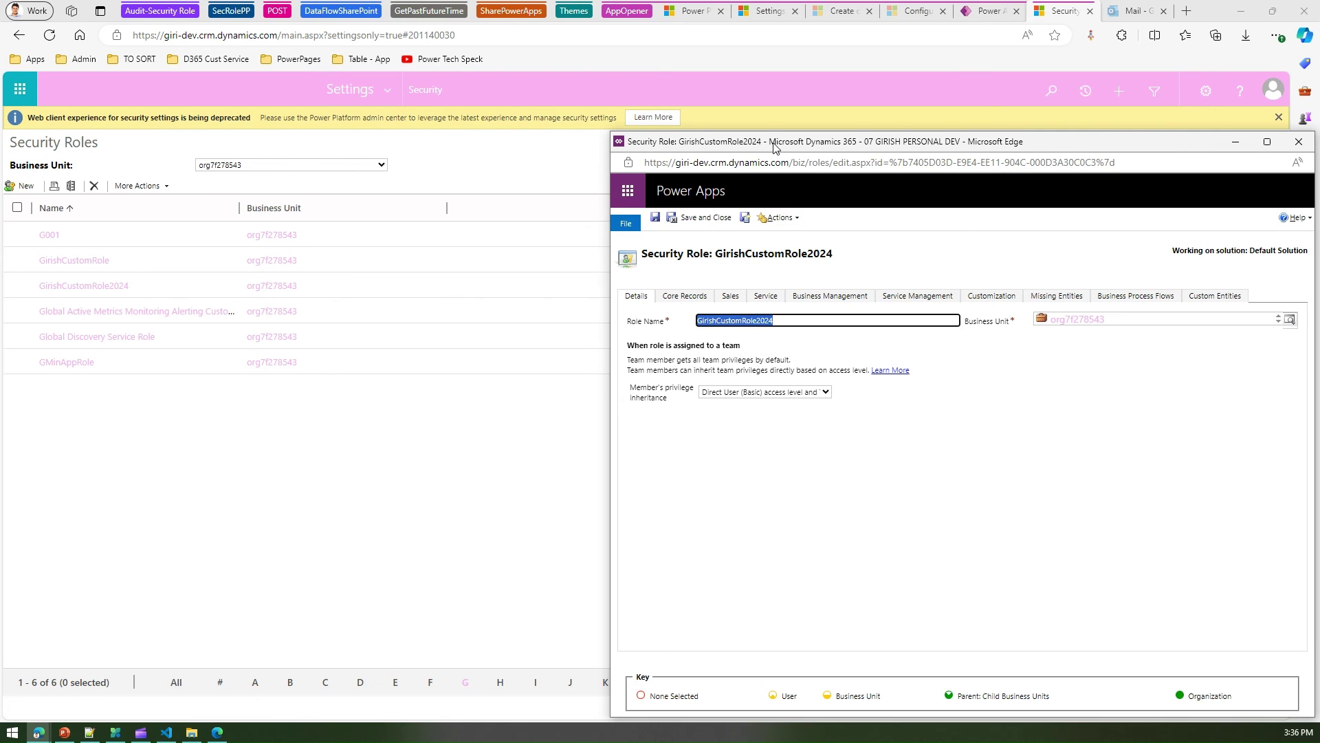
left_click_drag(772, 147, 470, 115)
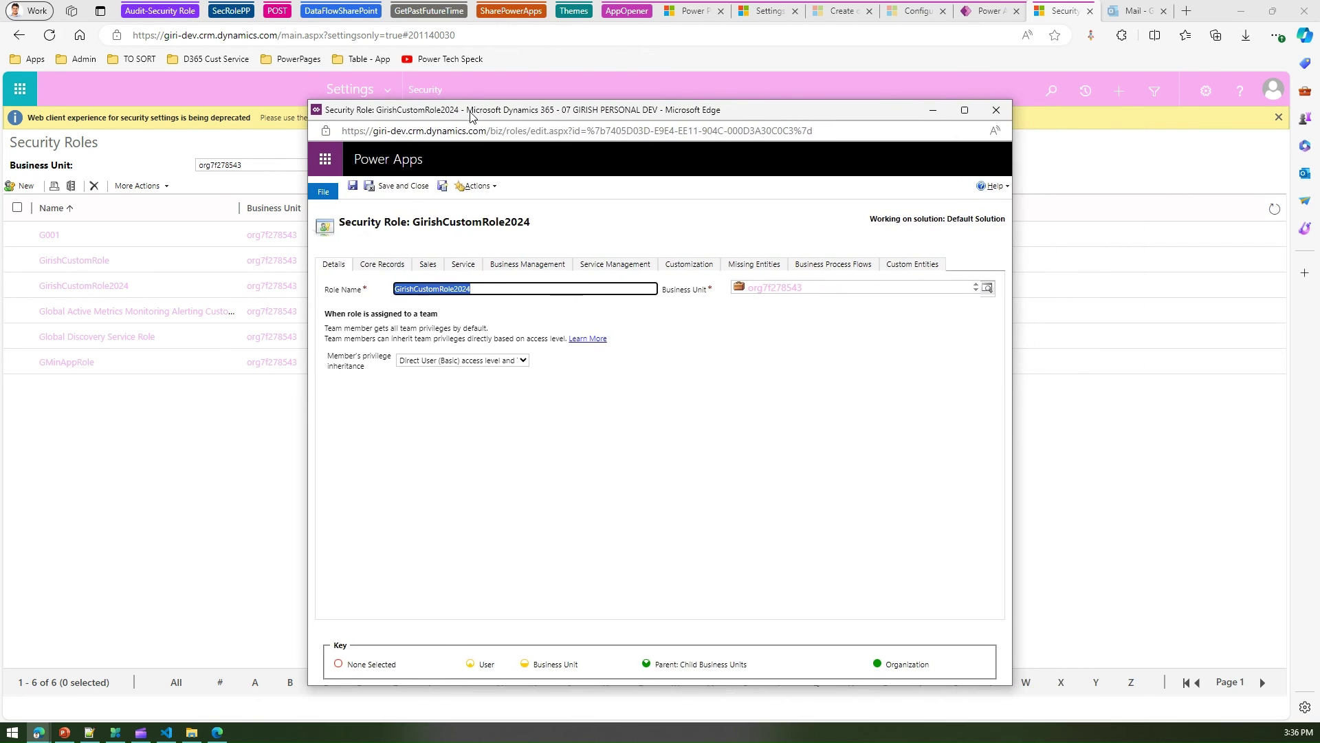
left_click(913, 265)
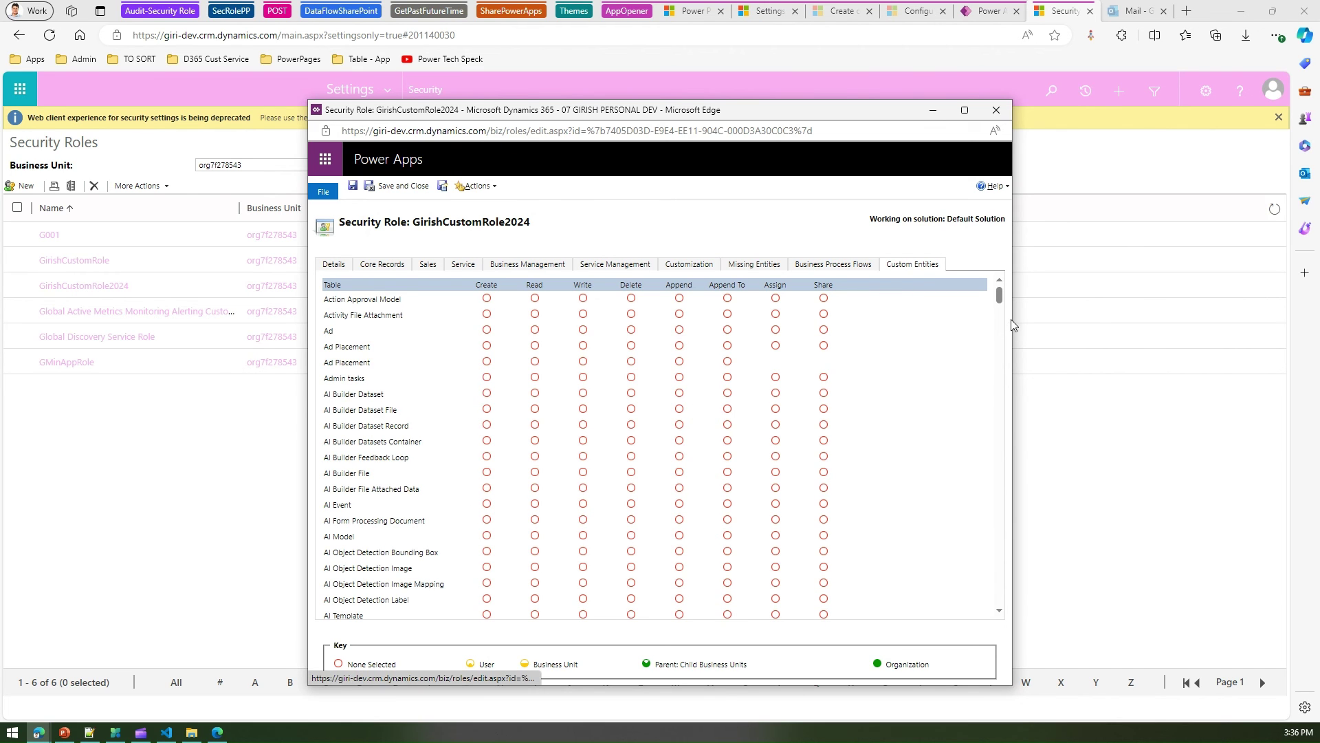
left_click_drag(1002, 303, 1019, 620)
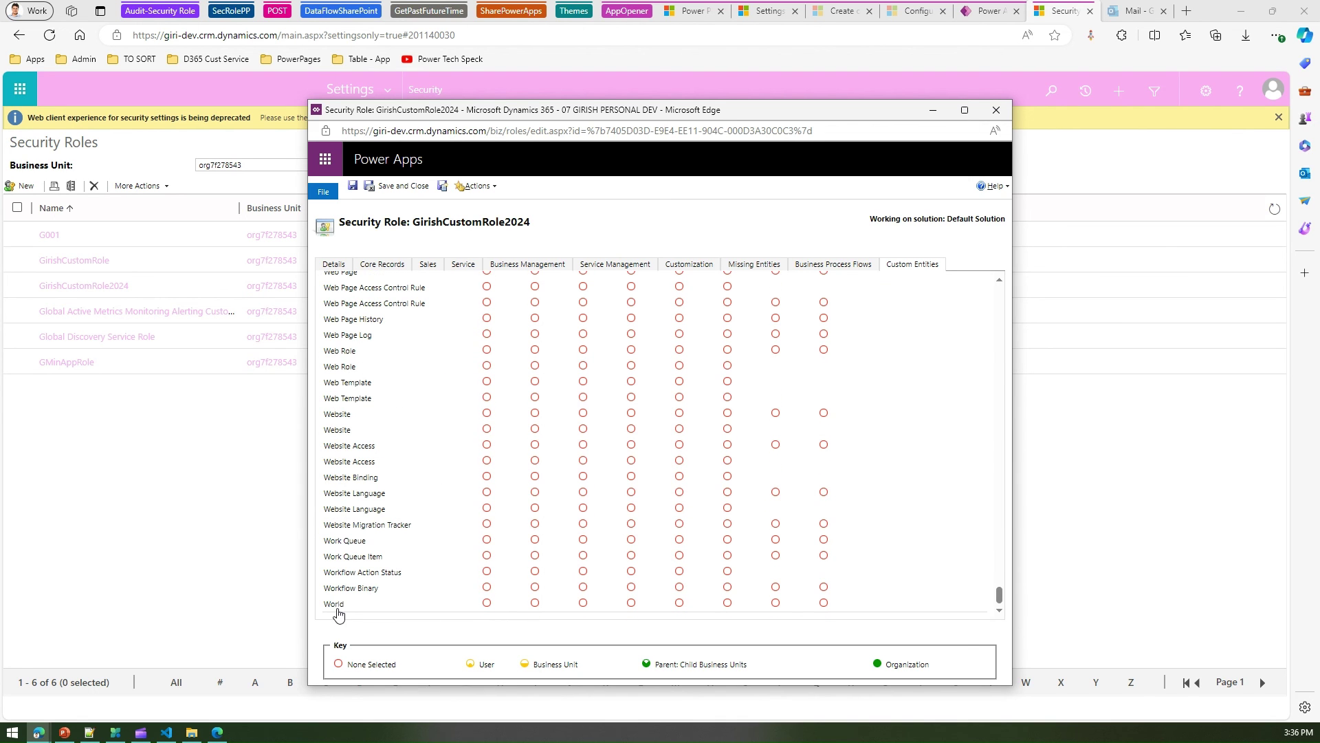
Step: Set the World table's Read privilege to Organization and its Create, Write, Delete and Append privileges to User
left_click(488, 605)
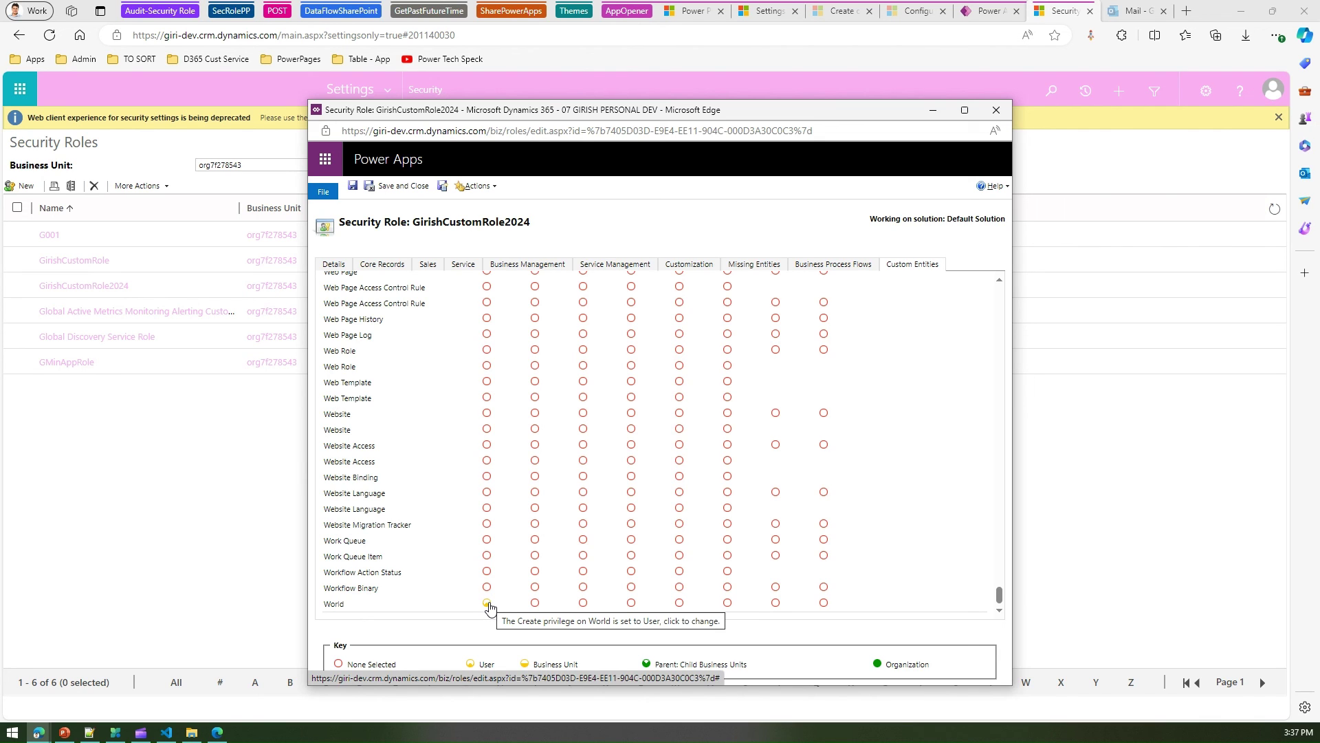
left_click(535, 603)
left_click(536, 605)
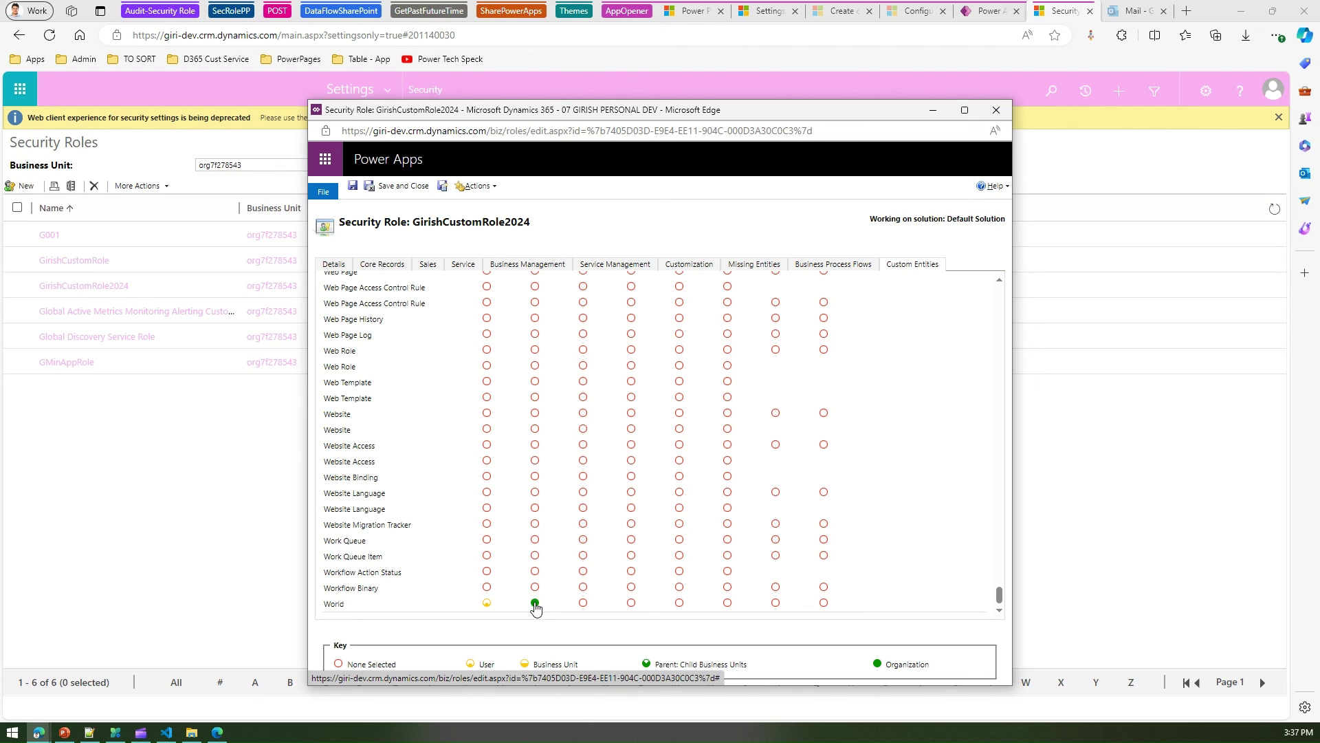
left_click(536, 604)
left_click(536, 604)
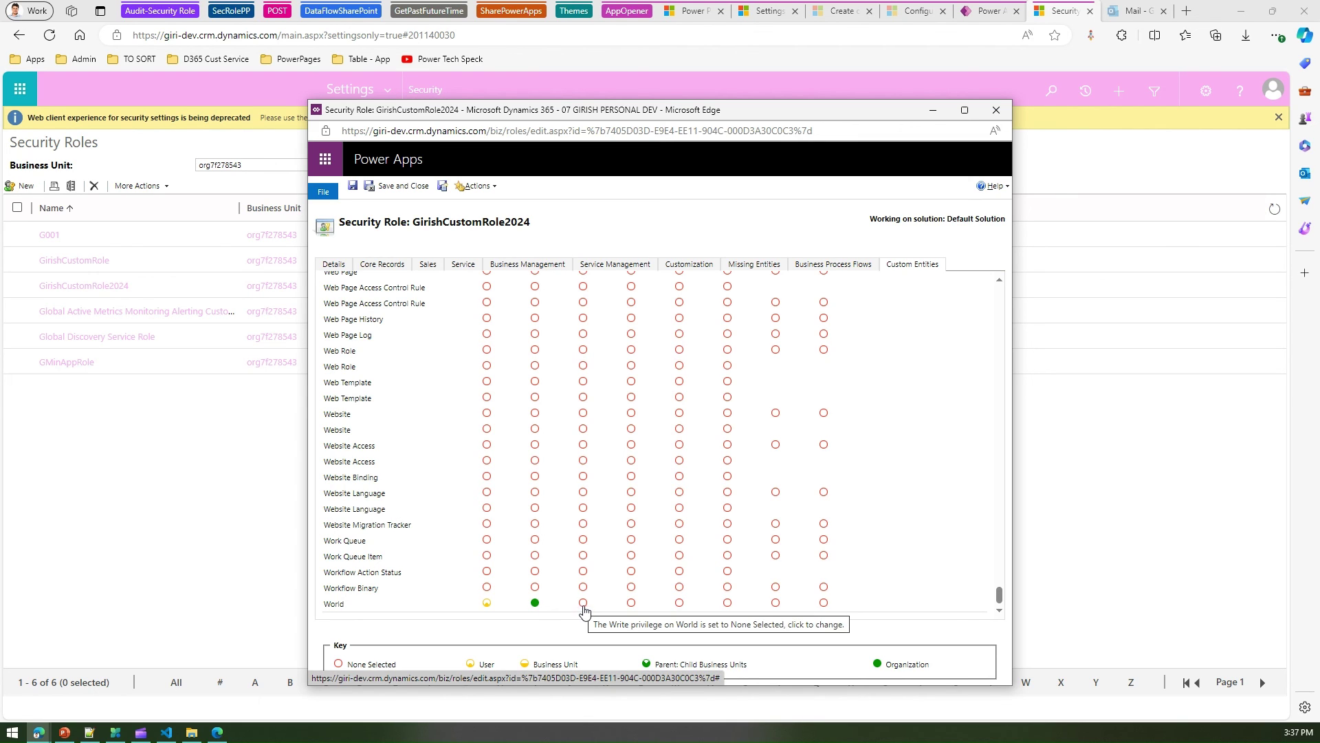
left_click(583, 603)
left_click(632, 604)
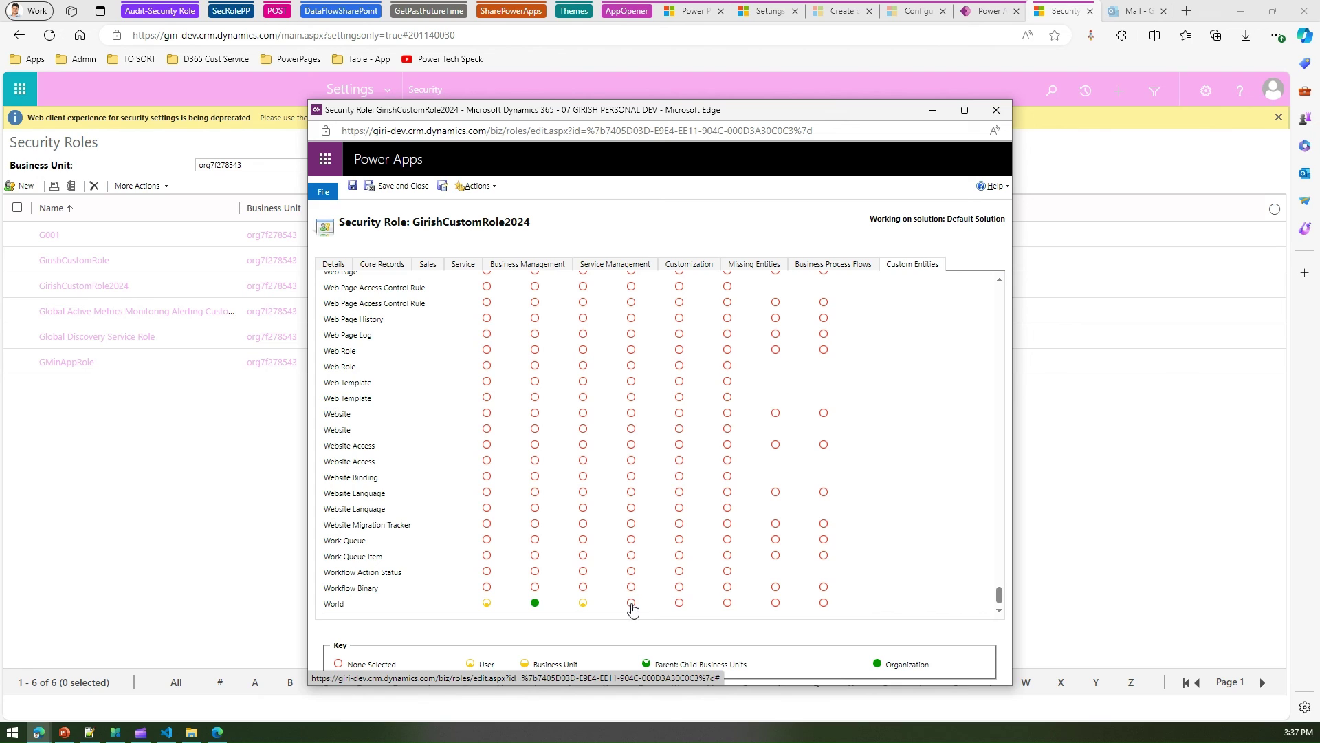
left_click(678, 603)
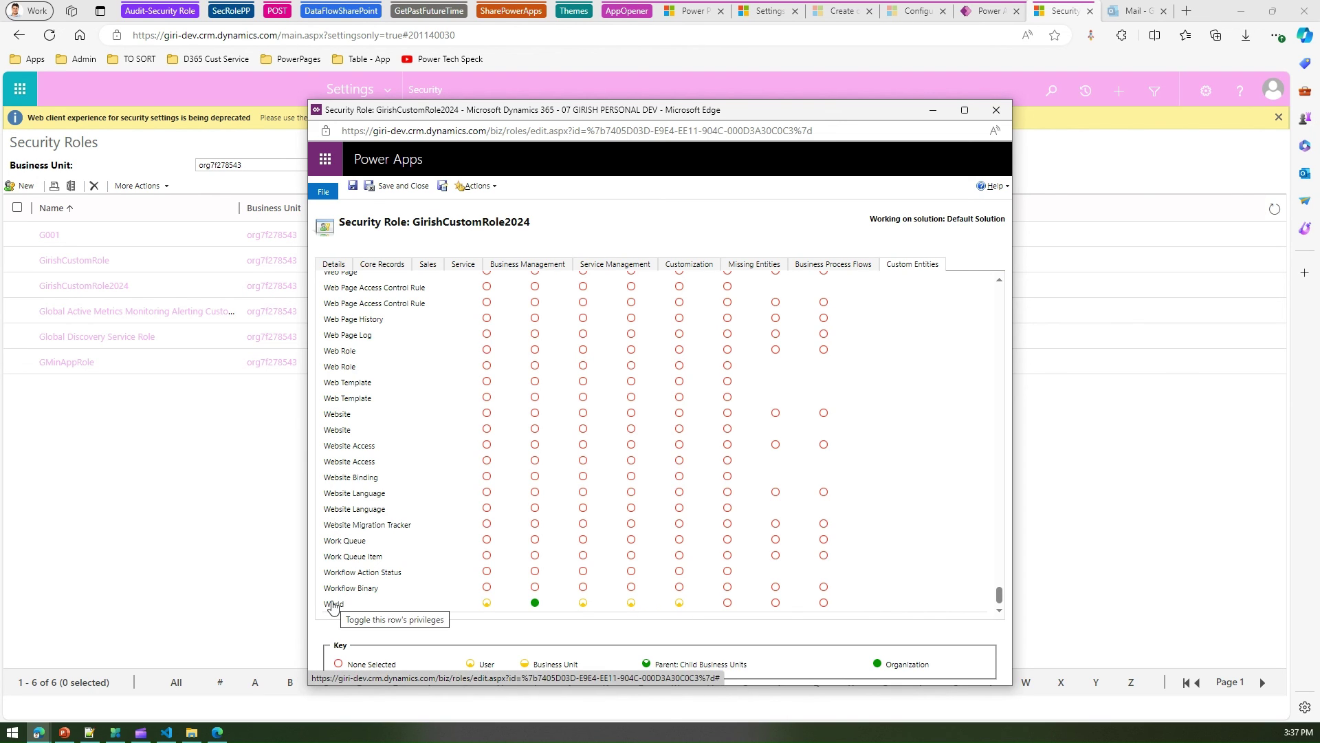
Step: Toggle the World table's whole row until all of its privileges are at User level
left_click(332, 605)
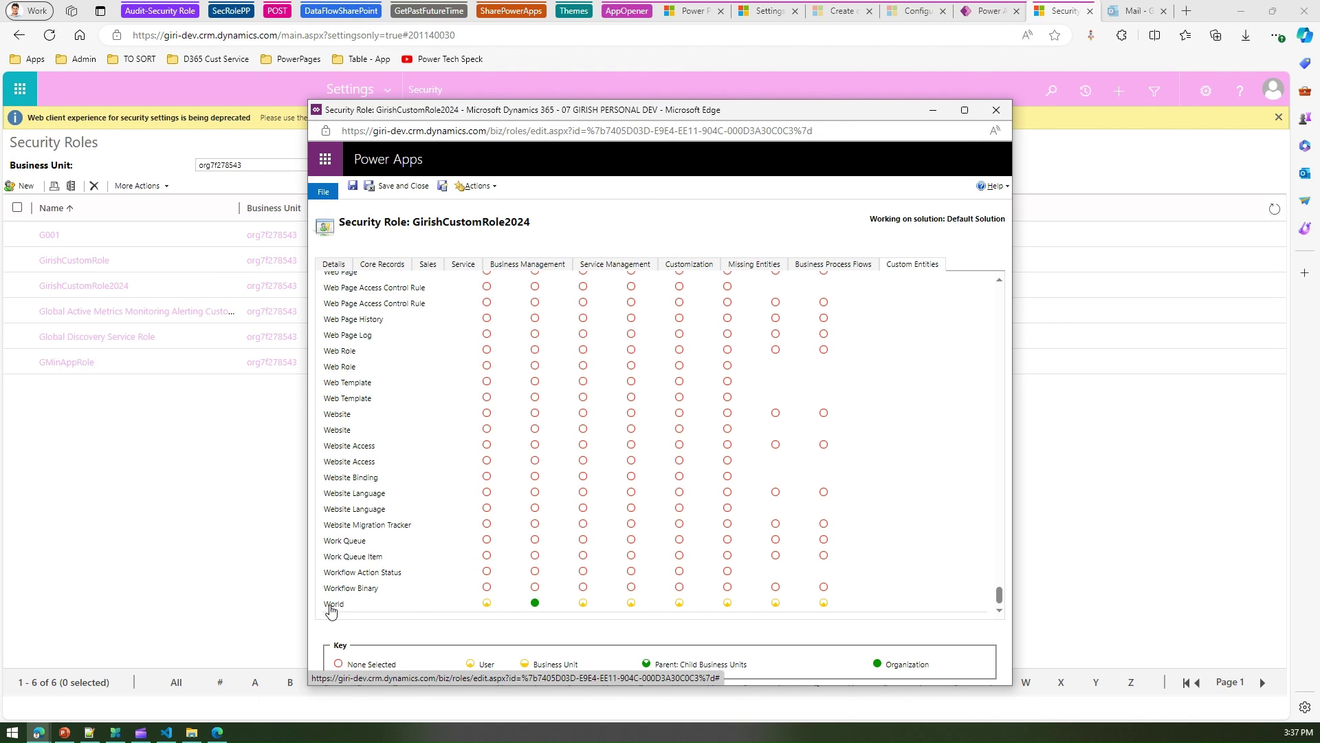
left_click(335, 607)
left_click(335, 608)
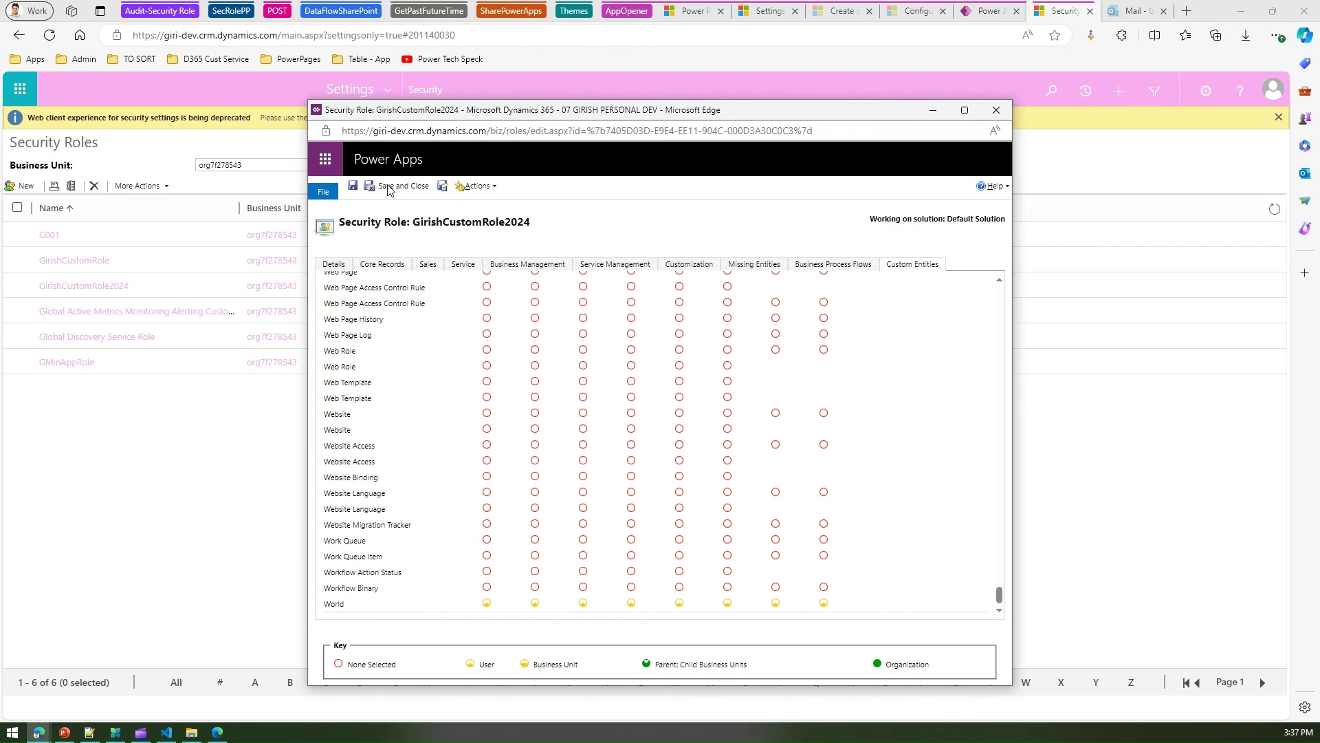
Step: Check the role's business process flow privileges and grant Organization-level Read on the Account and Contact core records
left_click(836, 269)
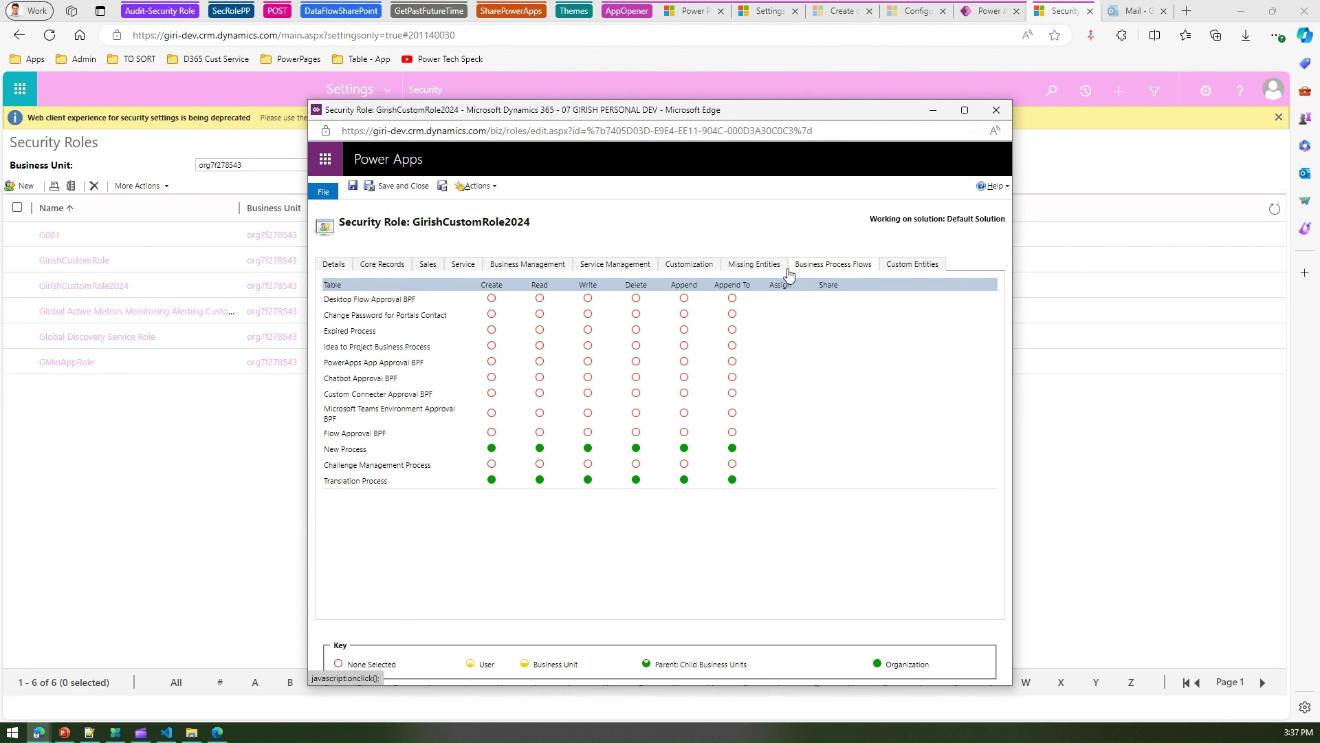
left_click(398, 279)
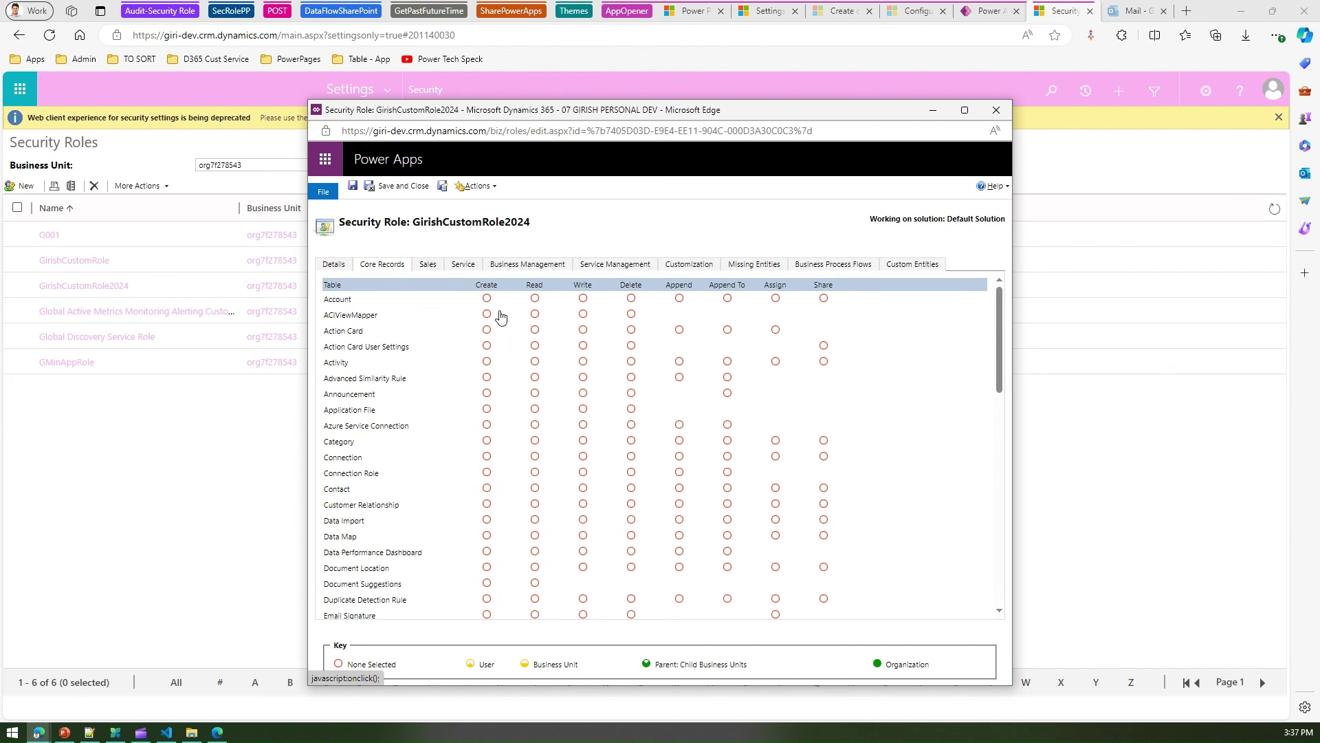
left_click(535, 299)
left_click(535, 299)
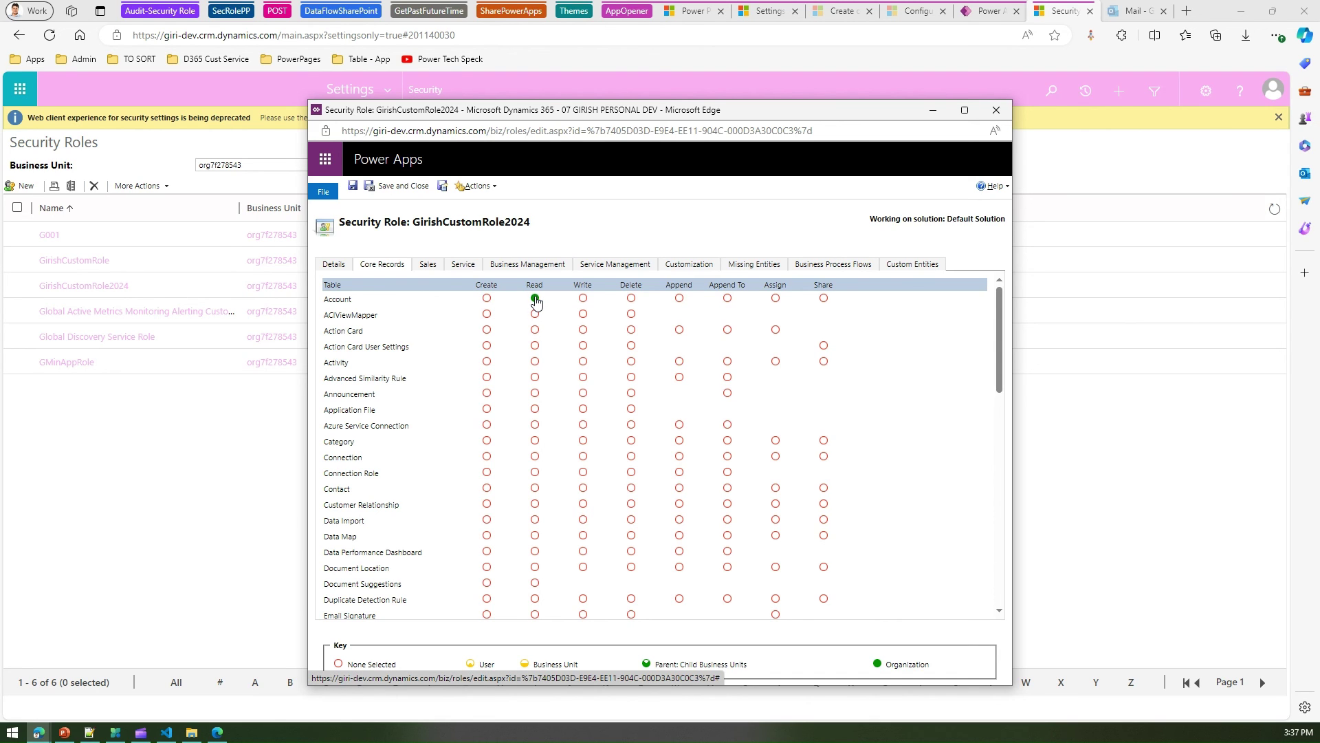
left_click(536, 474)
left_click(535, 473)
left_click(536, 473)
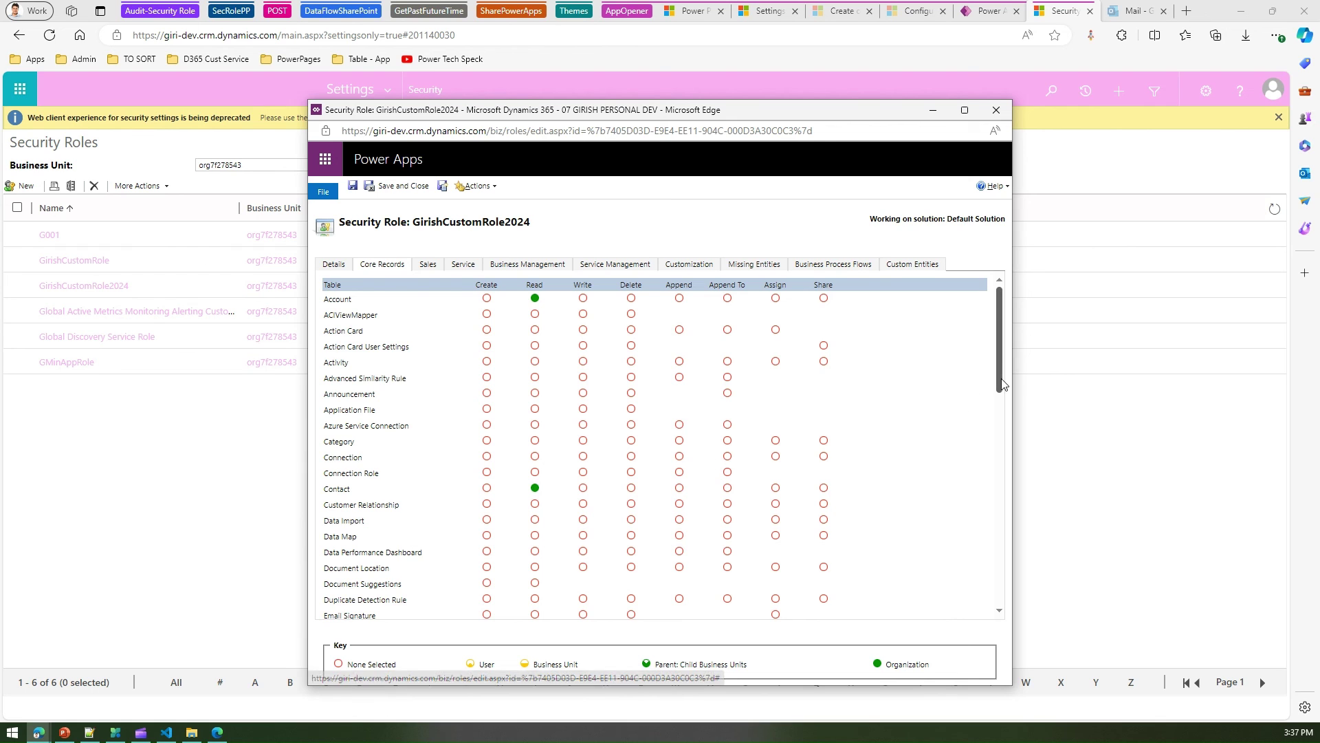
Step: Grant the miscellaneous privileges Publish Reports and View Audit History at Organization level, and save and close the role
left_click_drag(1001, 390, 995, 514)
scroll(996, 589, "down", 4)
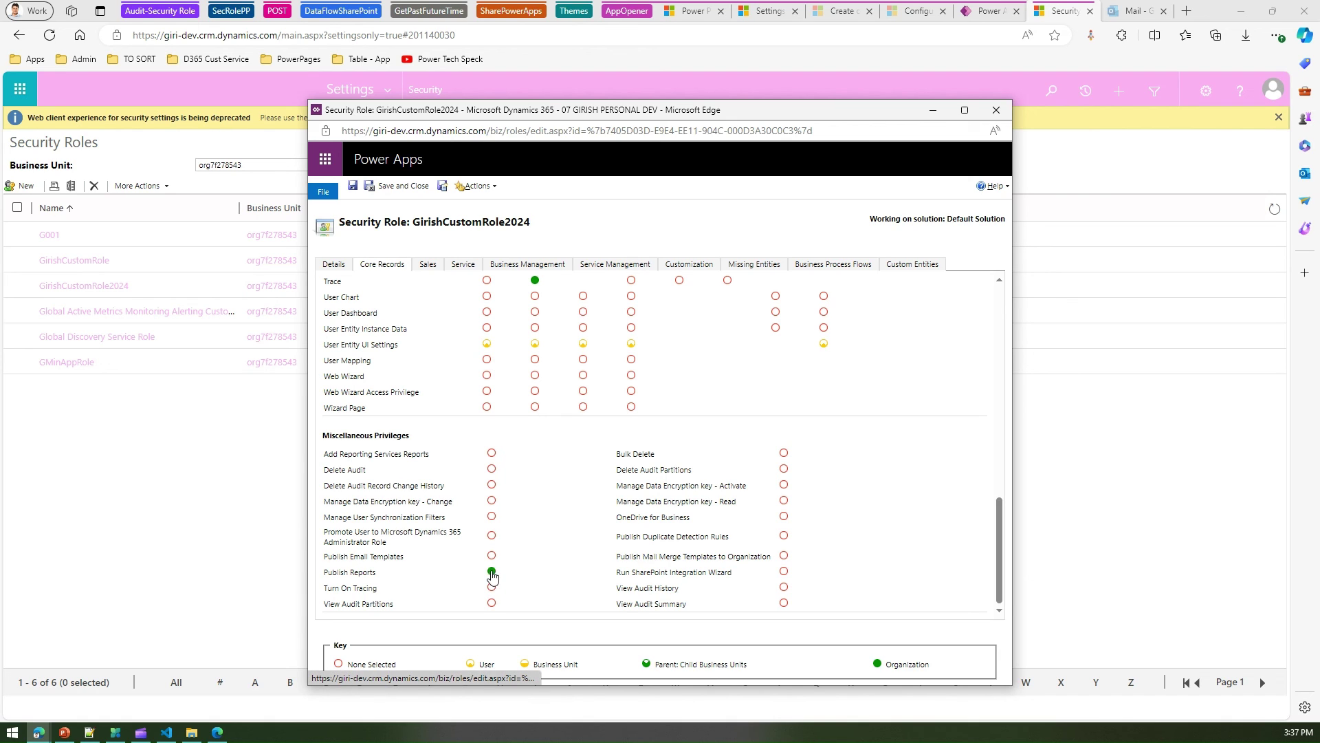
left_click(784, 588)
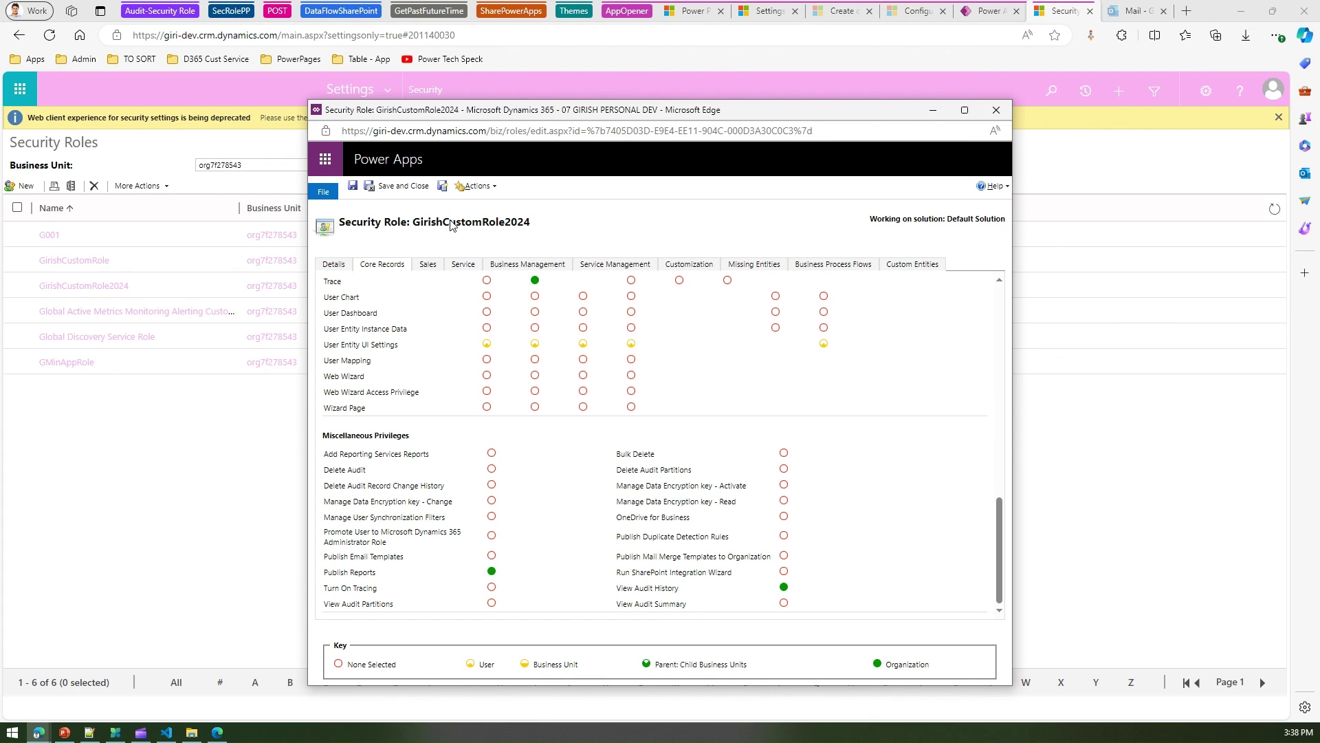
left_click(408, 187)
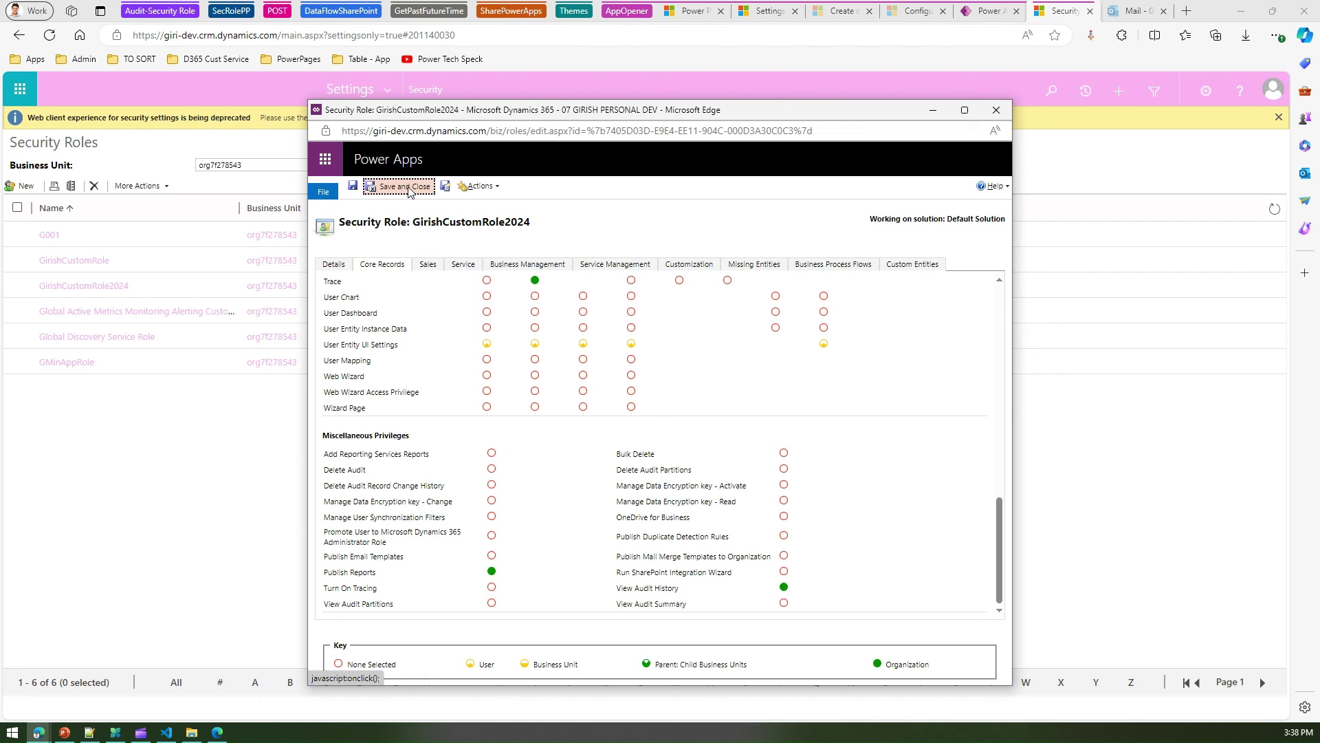
left_click(407, 187)
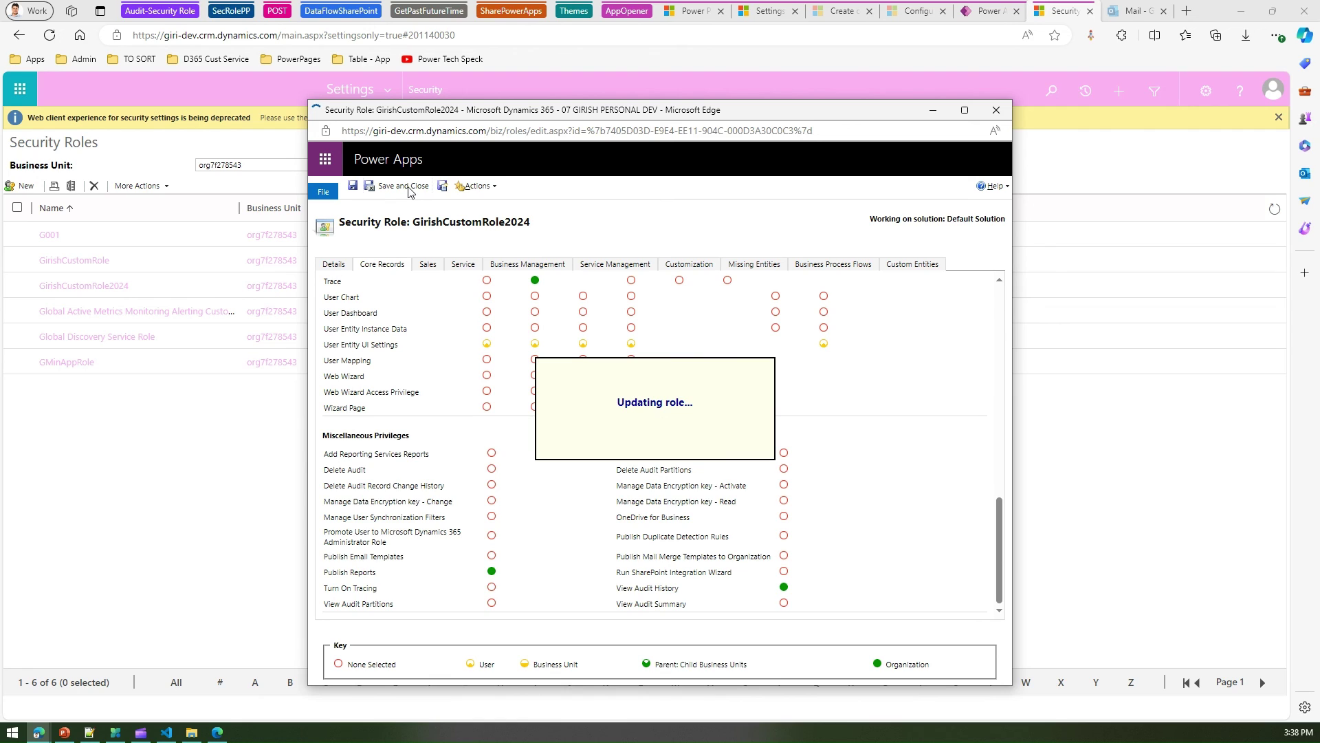